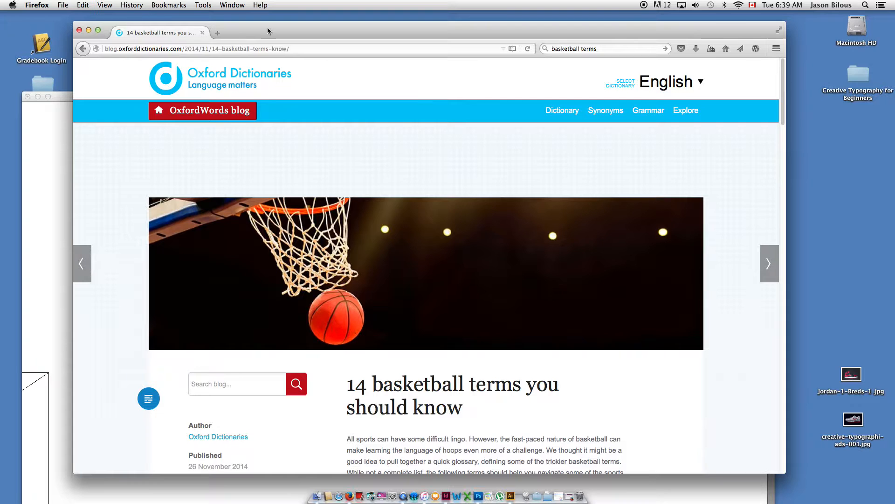
Switch to Illustrator and move the Air Jordan Creative Typography document window higher on the screen.
{"action": "left_click", "coordinate": [89, 30]}
{"action": "left_click", "coordinate": [121, 96]}
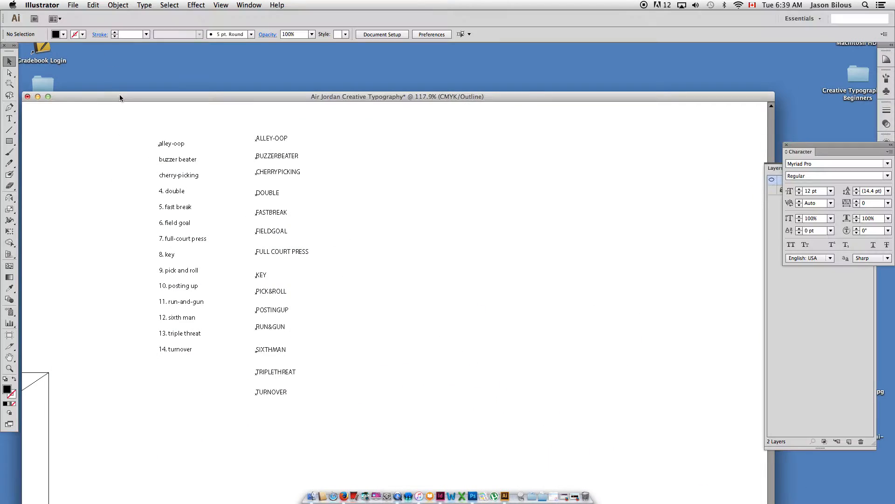
{"action": "left_click_drag", "start_coordinate": [120, 96], "coordinate": [125, 54]}
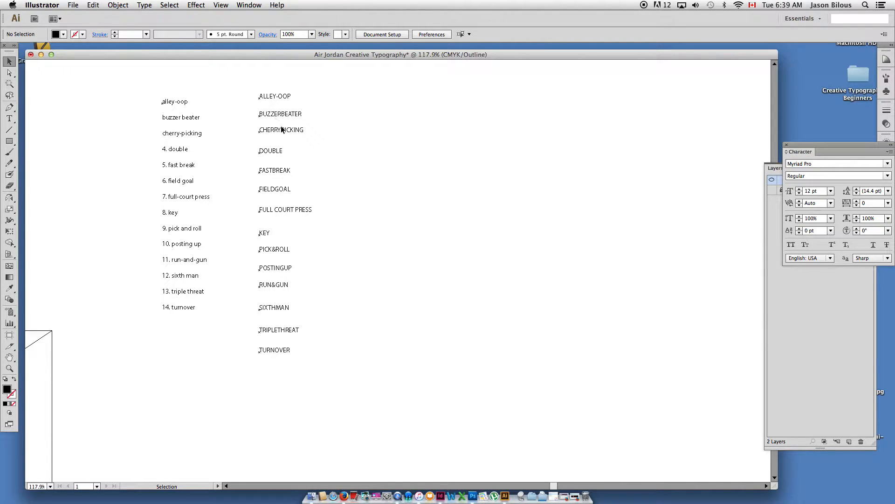
Reposition the lowercase term list and the uppercase terms from BUZZERBEATER to RUN&GUN into a looser, staggered column.
{"action": "left_click_drag", "start_coordinate": [286, 117], "coordinate": [284, 150]}
{"action": "left_click_drag", "start_coordinate": [169, 121], "coordinate": [163, 128]}
{"action": "left_click_drag", "start_coordinate": [285, 171], "coordinate": [280, 278]}
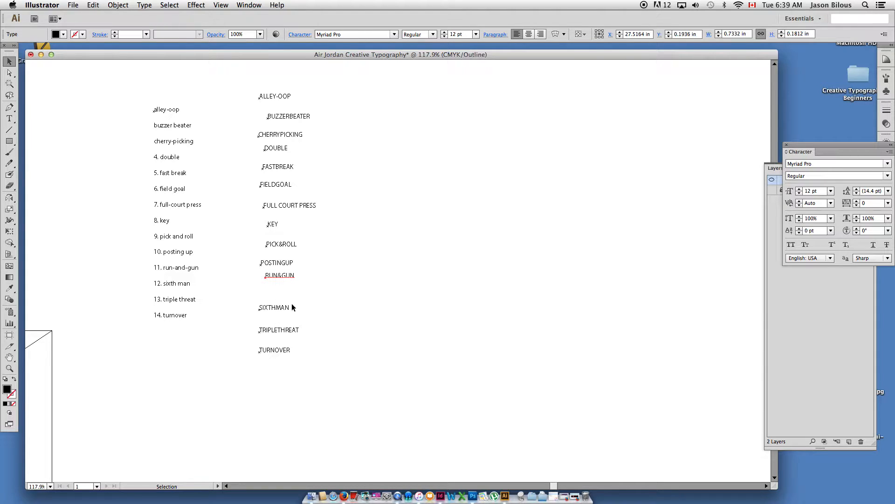
Remove the hyphen from ALLEY-OOP so the term reads ALLEYOOP.
{"action": "left_click_drag", "start_coordinate": [210, 74], "coordinate": [398, 224]}
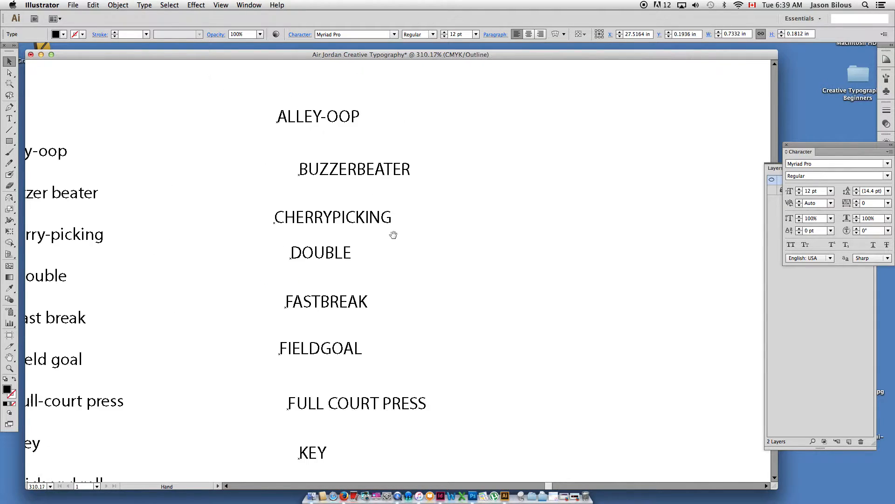
{"action": "left_click_drag", "start_coordinate": [365, 158], "coordinate": [401, 157]}
{"action": "key", "text": "t"}
{"action": "key", "text": "BackSpace"}
Remove both spaces from FULL COURT PRESS so the term reads FULLCOURTPRESS.
{"action": "scroll", "coordinate": [418, 224], "scroll_direction": "down", "scroll_amount": 10}
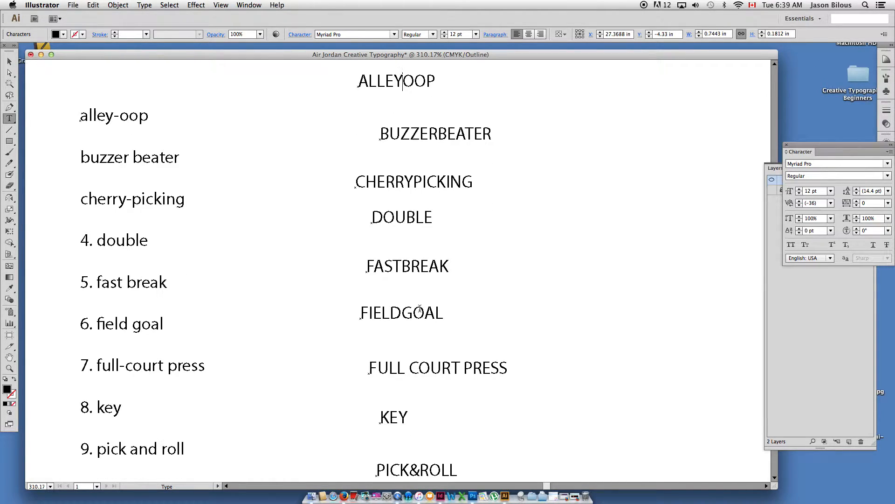
{"action": "left_click", "coordinate": [412, 313]}
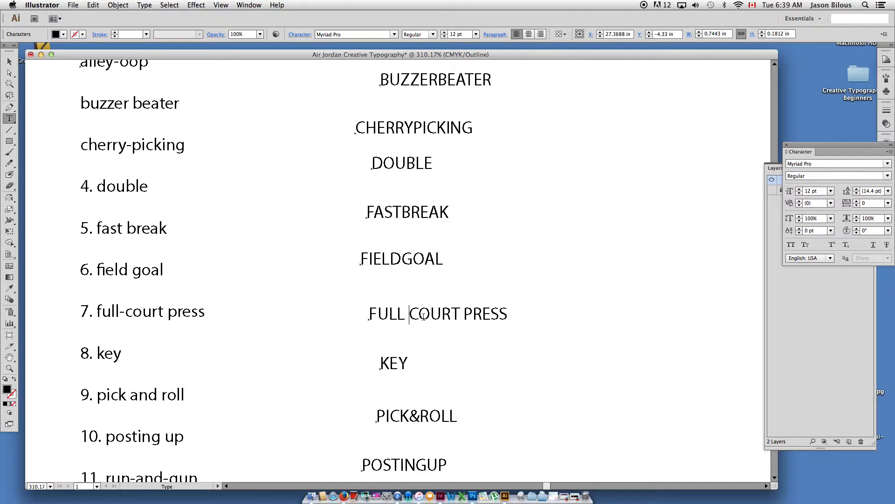
{"action": "key", "text": "BackSpace"}
{"action": "left_click", "coordinate": [459, 313]}
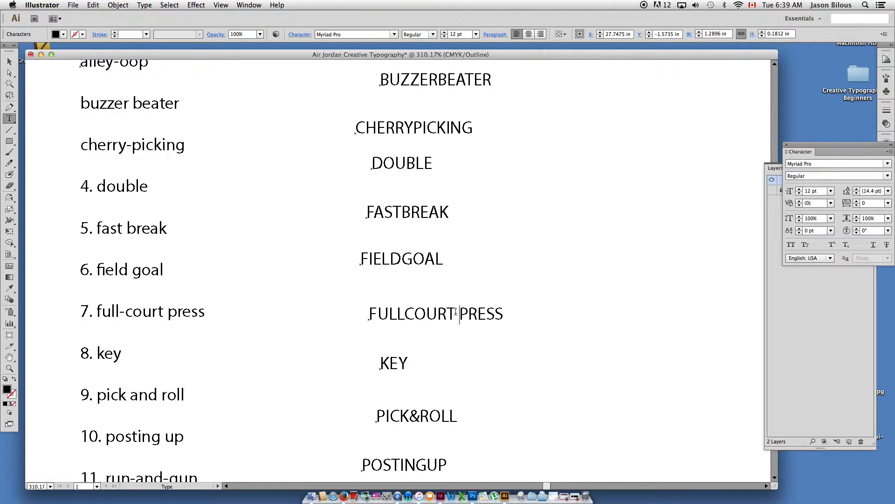
{"action": "key", "text": "BackSpace"}
Check the remaining uppercase terms down to TURNOVER against the numbered source list.
{"action": "scroll", "coordinate": [431, 289], "scroll_direction": "down", "scroll_amount": 3}
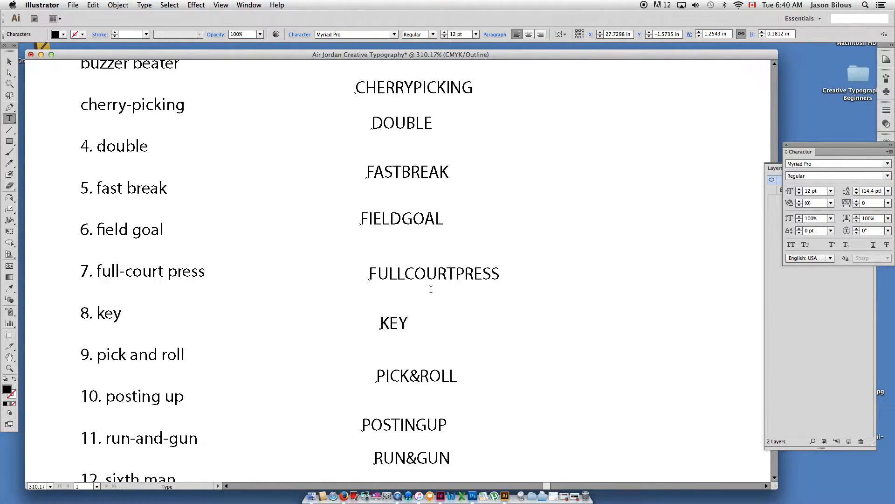
{"action": "scroll", "coordinate": [431, 289], "scroll_direction": "down", "scroll_amount": 1}
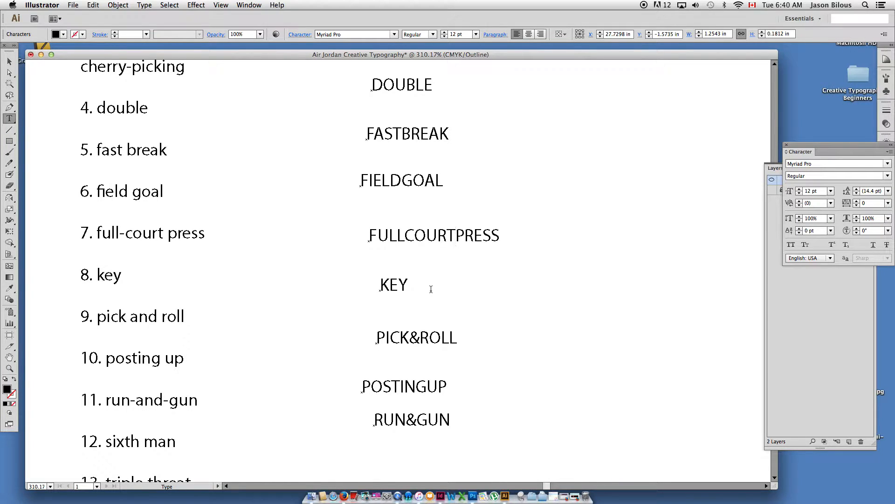
{"action": "scroll", "coordinate": [439, 280], "scroll_direction": "down", "scroll_amount": 5}
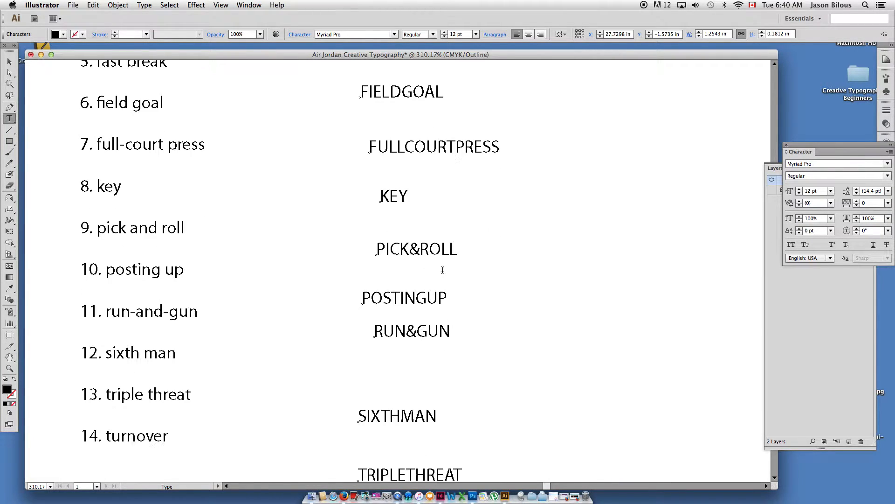
{"action": "scroll", "coordinate": [444, 269], "scroll_direction": "down", "scroll_amount": 3}
{"action": "scroll", "coordinate": [444, 269], "scroll_direction": "down", "scroll_amount": 3}
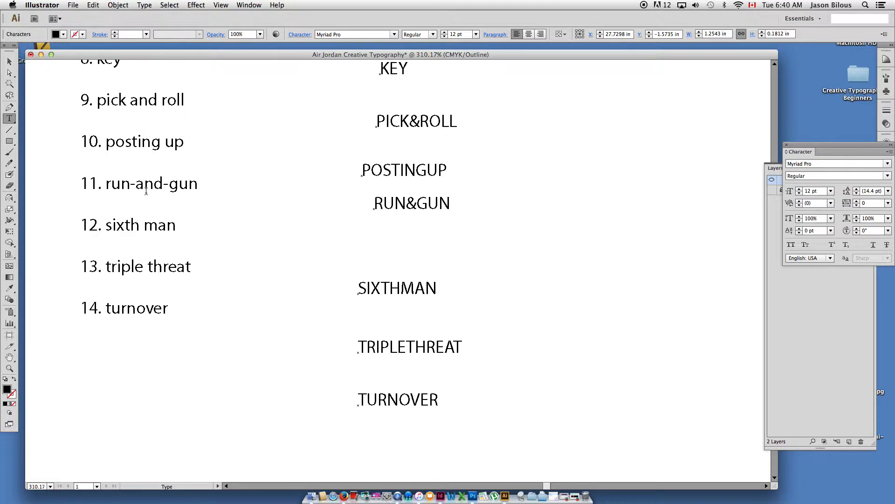
Deselect the text, bring the layer list forward, and display the whole layout at 50% in Preview mode.
{"action": "left_click", "coordinate": [9, 61]}
{"action": "left_click", "coordinate": [252, 196]}
{"action": "left_click", "coordinate": [311, 229], "text": "alt+super"}
{"action": "left_click", "coordinate": [317, 234], "text": "alt+super"}
{"action": "left_click", "coordinate": [318, 234], "text": "alt+super"}
{"action": "left_click", "coordinate": [318, 235], "text": "alt+super"}
{"action": "left_click", "coordinate": [454, 259], "text": "alt+super"}
{"action": "left_click_drag", "start_coordinate": [454, 279], "coordinate": [721, 174]}
{"action": "left_click_drag", "start_coordinate": [659, 184], "coordinate": [666, 244]}
{"action": "left_click", "coordinate": [781, 264]}
{"action": "left_click_drag", "start_coordinate": [516, 225], "coordinate": [588, 230]}
{"action": "left_click", "coordinate": [621, 235], "text": "alt+super"}
{"action": "left_click_drag", "start_coordinate": [464, 266], "coordinate": [536, 225]}
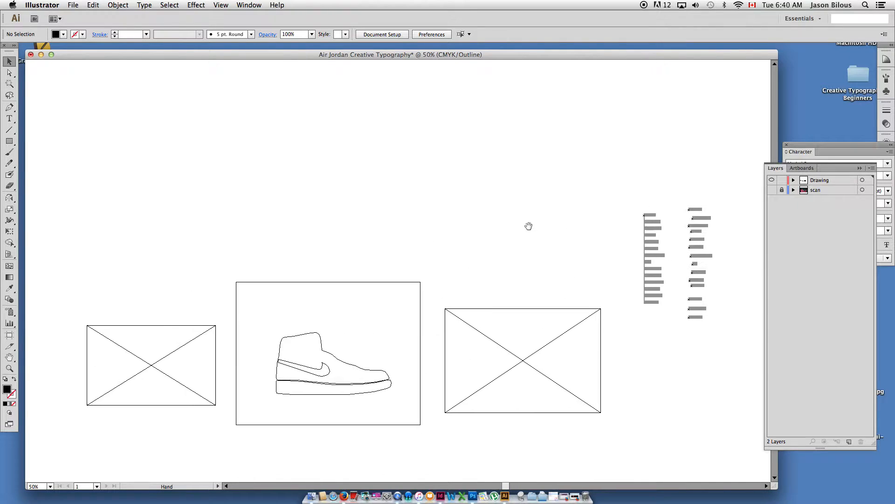
{"action": "key", "text": "super+y"}
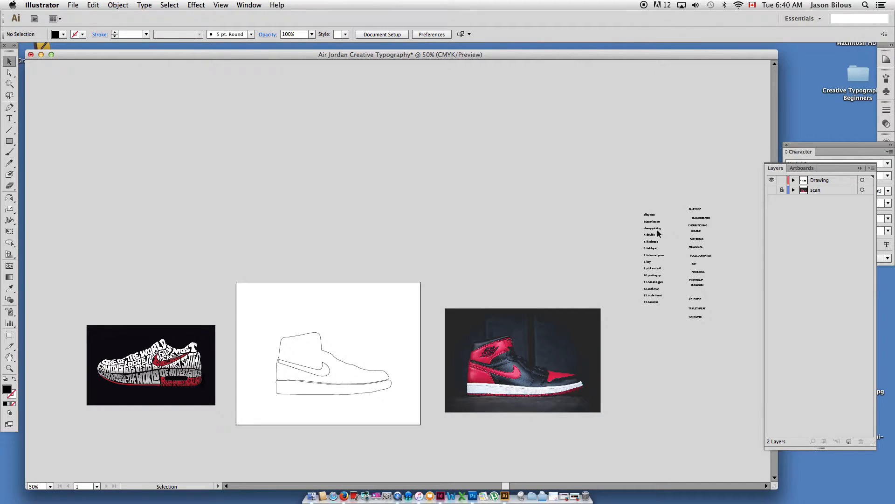
Move both columns of basketball terms directly above the red and black sneaker photo and deselect them.
{"action": "left_click", "coordinate": [655, 229]}
{"action": "left_click_drag", "start_coordinate": [640, 202], "coordinate": [496, 280]}
{"action": "left_click", "coordinate": [322, 164]}
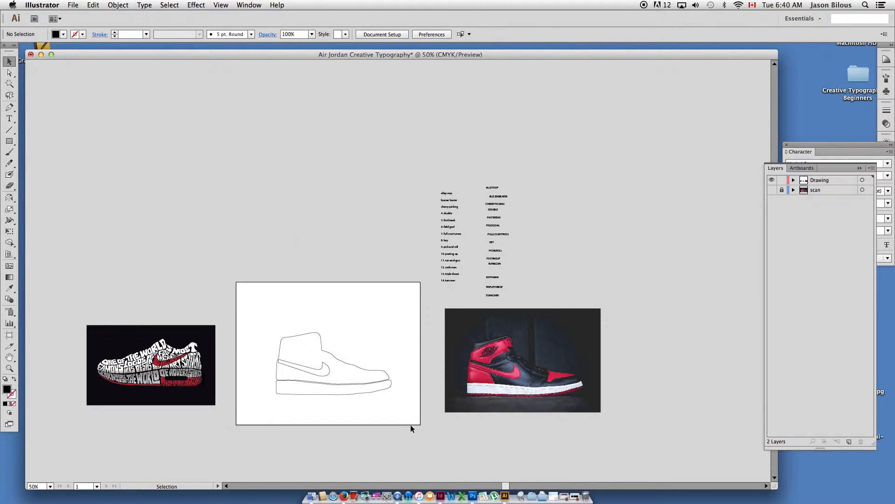
Switch to Firefox and bring forward the window with Font Squirrel's Comic Fonts page, shifting it slightly.
{"action": "left_click", "coordinate": [344, 497]}
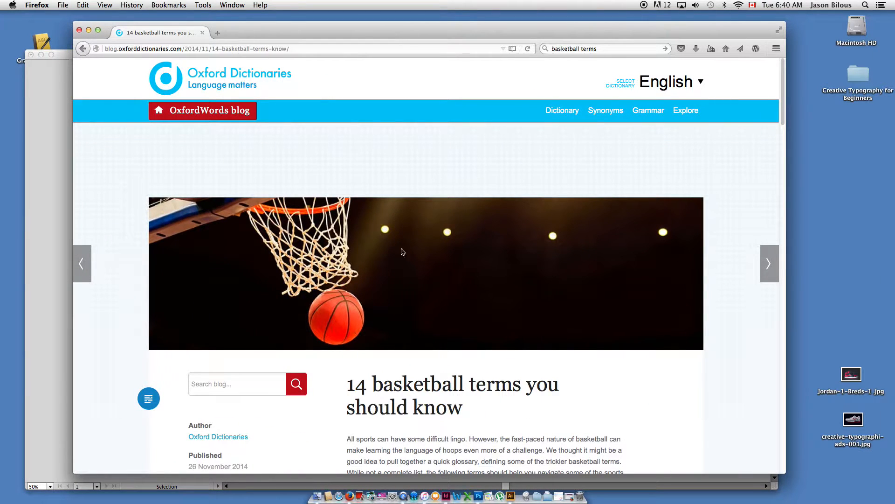
{"action": "left_click", "coordinate": [570, 496]}
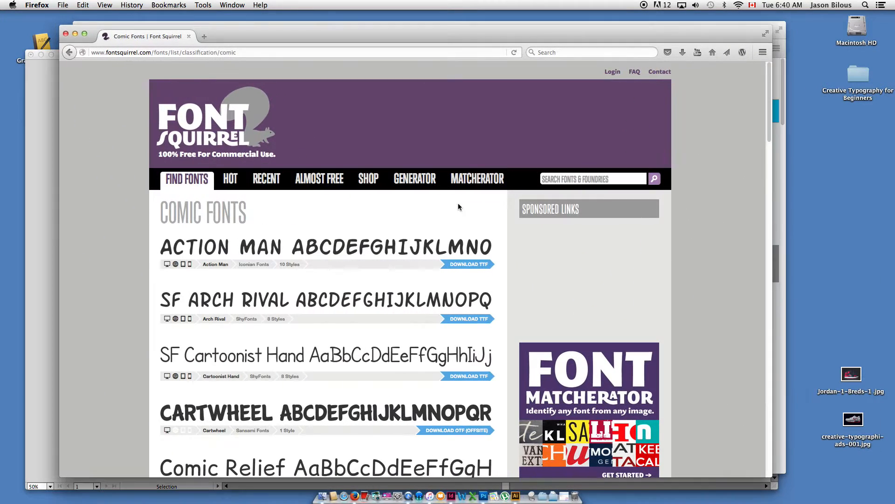
{"action": "left_click_drag", "start_coordinate": [295, 32], "coordinate": [276, 27]}
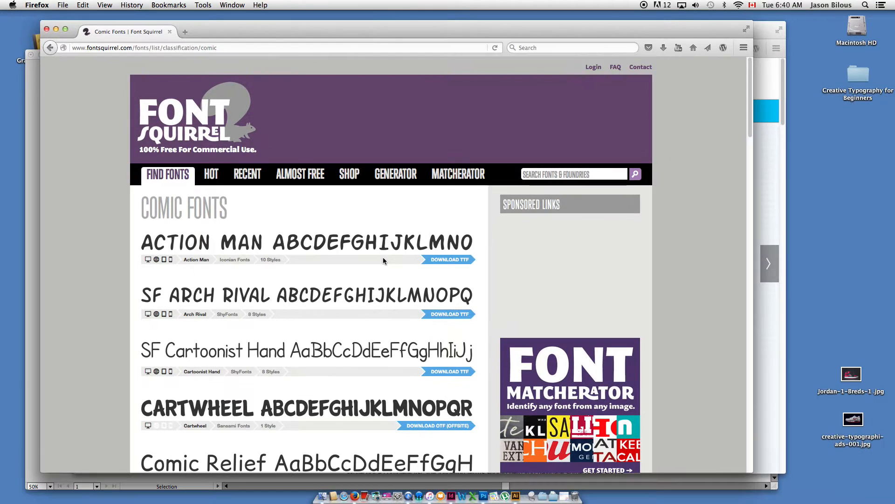
Examine the Comic Fonts list and the available font classifications for bold lettering styles.
{"action": "scroll", "coordinate": [223, 269], "scroll_direction": "down", "scroll_amount": 4}
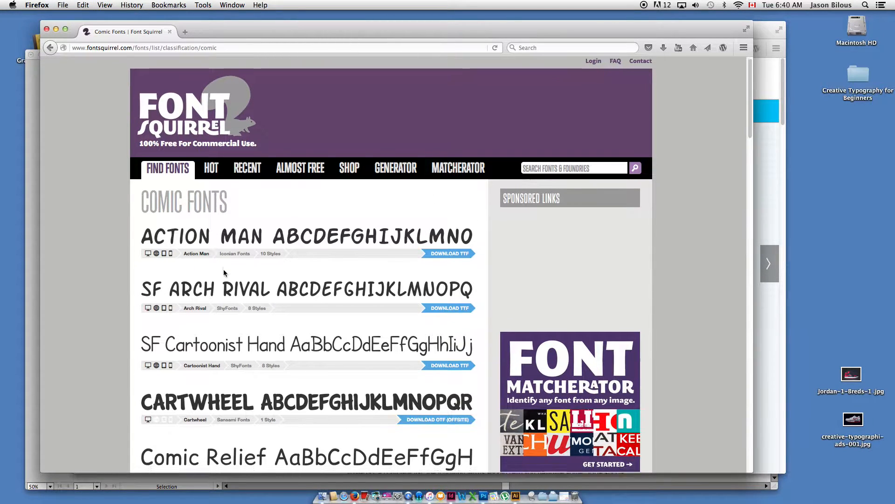
{"action": "scroll", "coordinate": [317, 309], "scroll_direction": "down", "scroll_amount": 5}
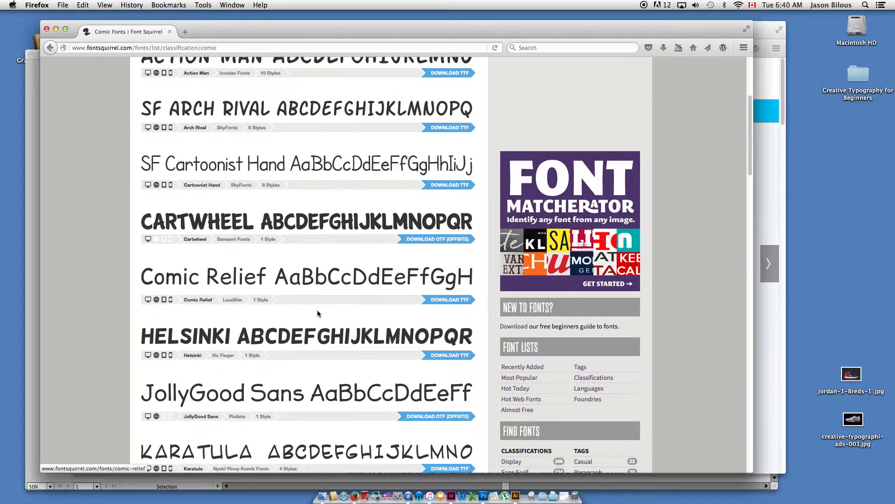
{"action": "scroll", "coordinate": [539, 320], "scroll_direction": "down", "scroll_amount": 10}
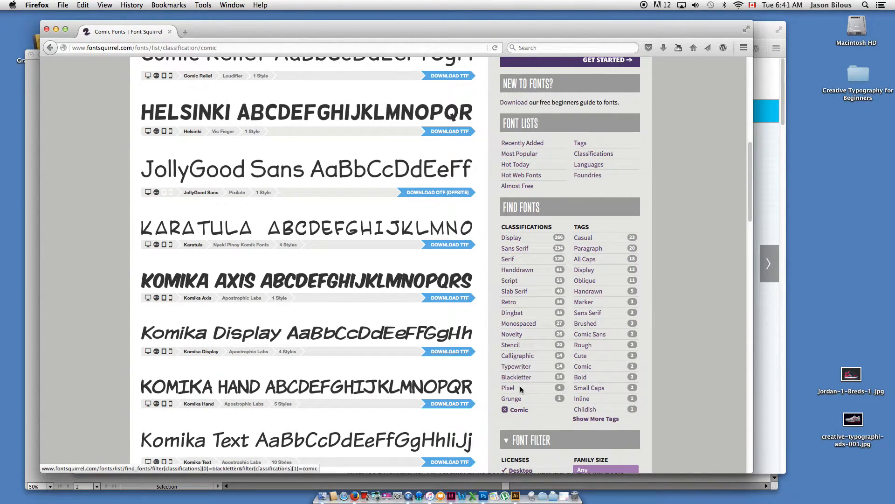
{"action": "scroll", "coordinate": [360, 290], "scroll_direction": "up", "scroll_amount": 10}
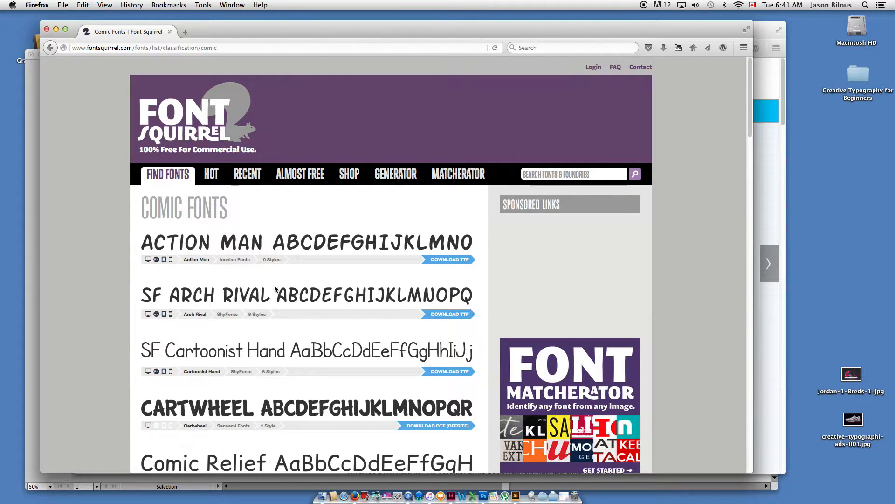
{"action": "scroll", "coordinate": [354, 327], "scroll_direction": "down", "scroll_amount": 8}
{"action": "scroll", "coordinate": [511, 373], "scroll_direction": "down", "scroll_amount": 2}
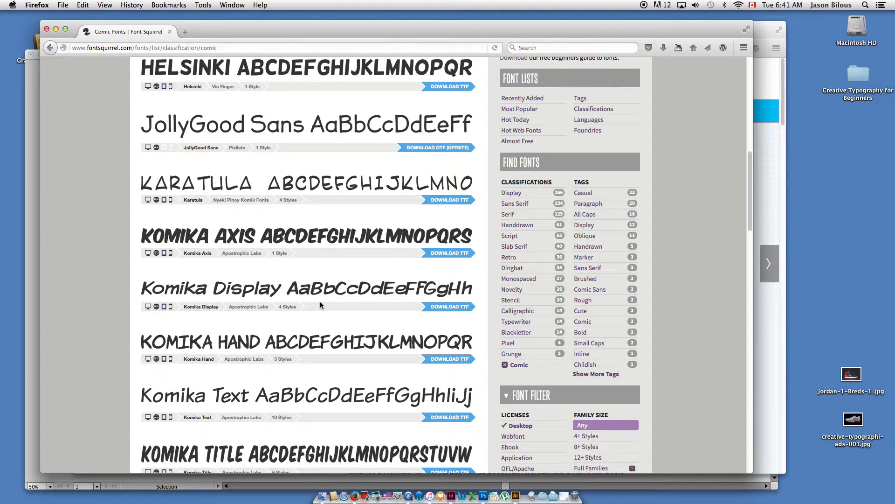
{"action": "scroll", "coordinate": [315, 303], "scroll_direction": "down", "scroll_amount": 10}
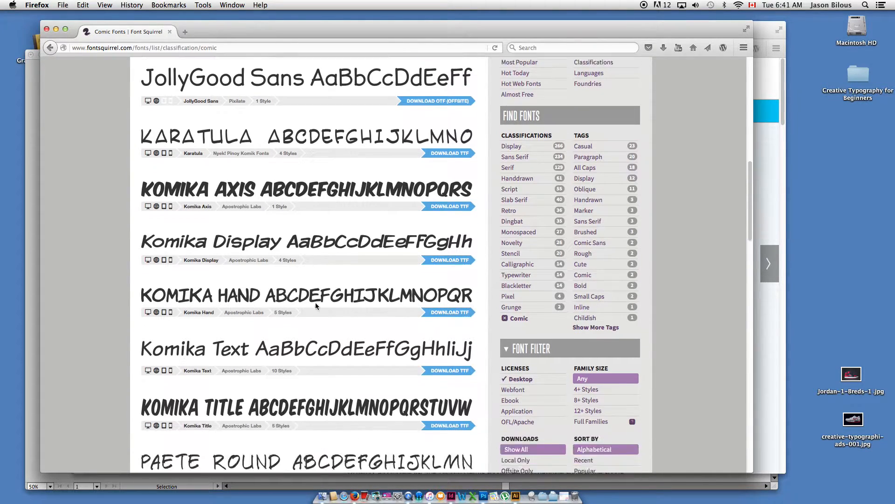
{"action": "scroll", "coordinate": [278, 275], "scroll_direction": "down", "scroll_amount": 4}
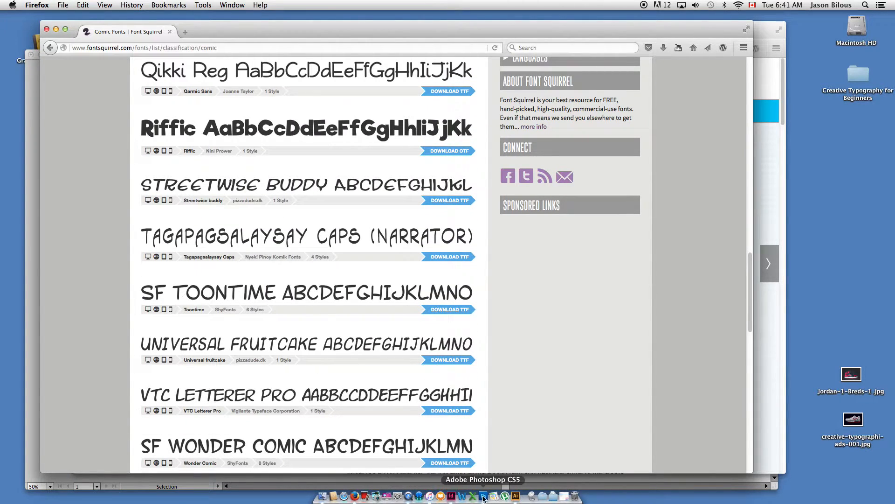
Switch back to Illustrator and inspect the lettering in the typographic sneaker reference image up close.
{"action": "left_click", "coordinate": [516, 496]}
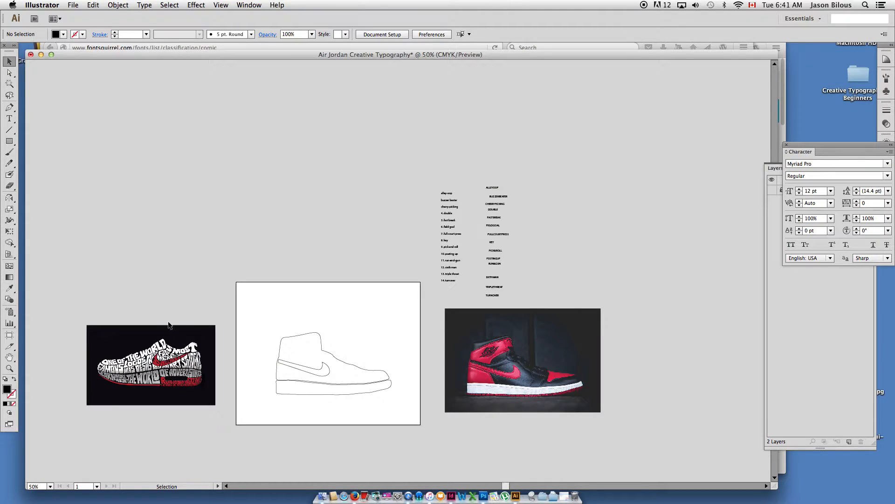
{"action": "key", "text": "super+space"}
{"action": "left_click_drag", "start_coordinate": [83, 311], "coordinate": [280, 416]}
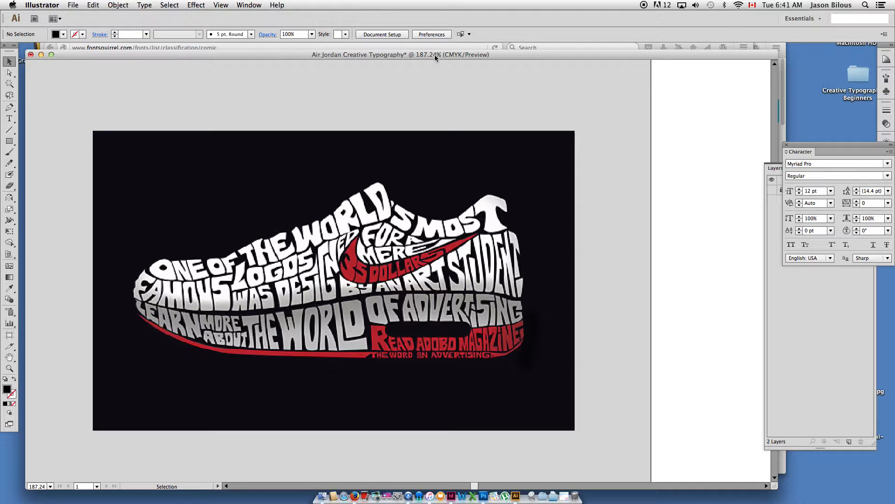
{"action": "left_click_drag", "start_coordinate": [435, 54], "coordinate": [435, 51]}
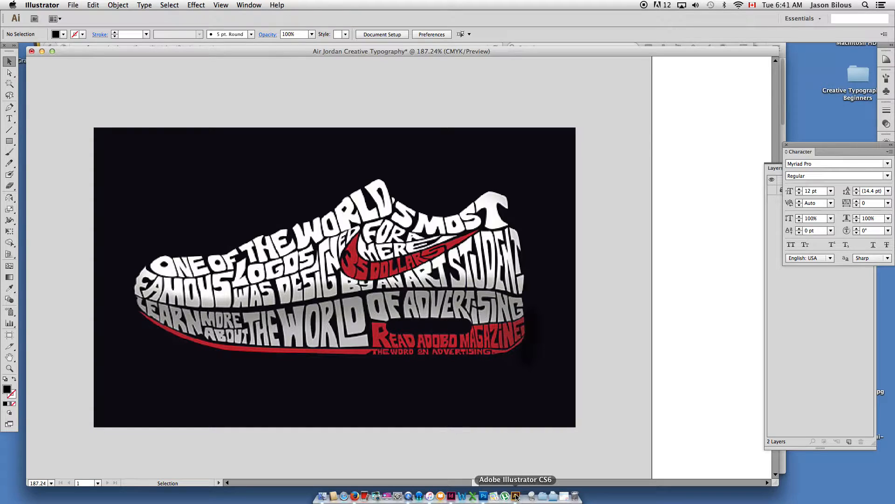
Return to Firefox and compare the comic typefaces, including the Komika family, with the reference lettering.
{"action": "left_click", "coordinate": [355, 496]}
{"action": "scroll", "coordinate": [351, 255], "scroll_direction": "down", "scroll_amount": 8}
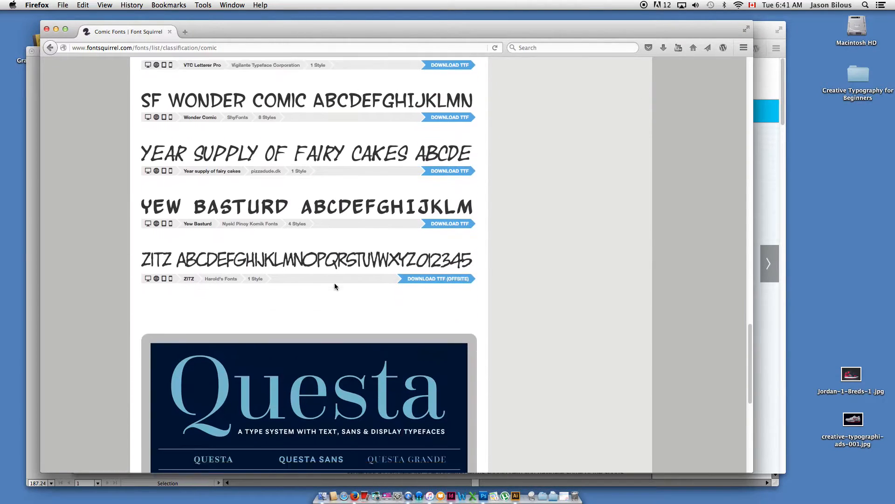
{"action": "scroll", "coordinate": [396, 285], "scroll_direction": "up", "scroll_amount": 12}
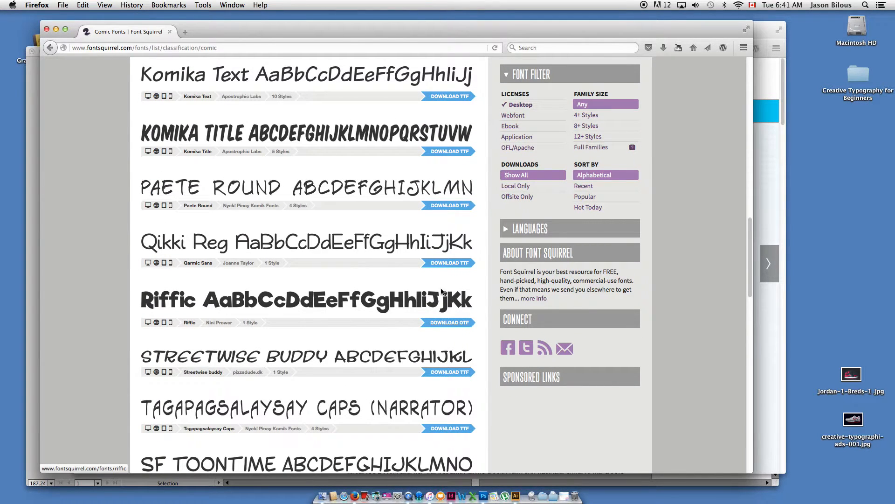
{"action": "scroll", "coordinate": [493, 219], "scroll_direction": "up", "scroll_amount": 4}
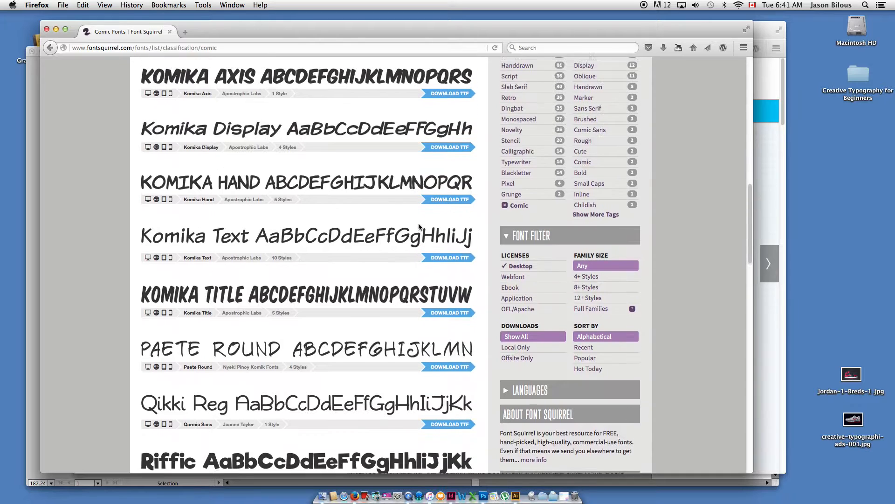
{"action": "scroll", "coordinate": [418, 227], "scroll_direction": "up", "scroll_amount": 3}
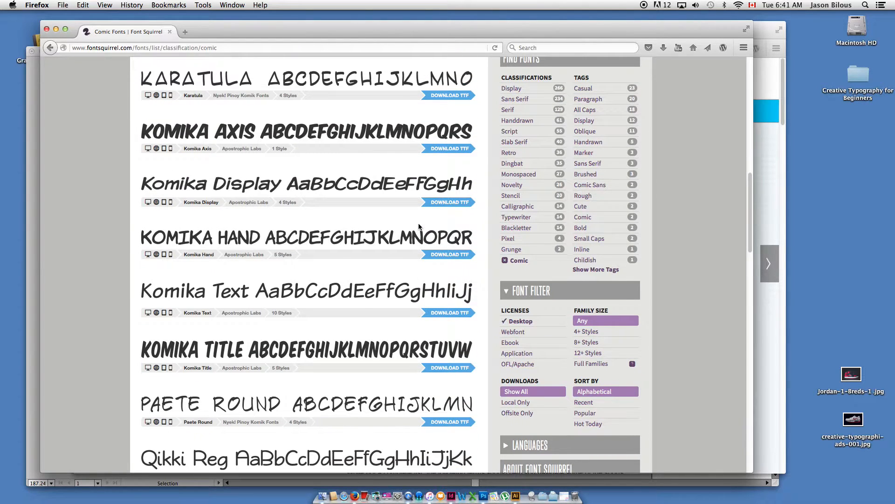
{"action": "scroll", "coordinate": [418, 226], "scroll_direction": "up", "scroll_amount": 2}
{"action": "scroll", "coordinate": [418, 226], "scroll_direction": "up", "scroll_amount": 10}
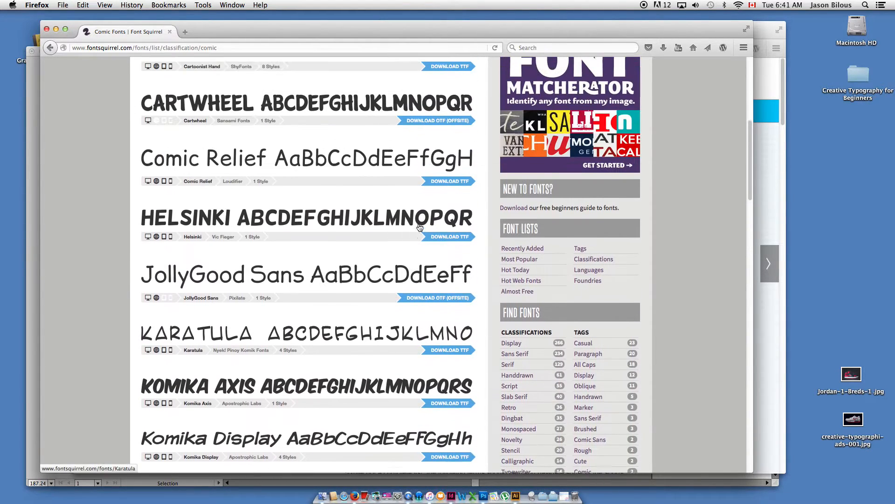
{"action": "scroll", "coordinate": [419, 227], "scroll_direction": "up", "scroll_amount": 11}
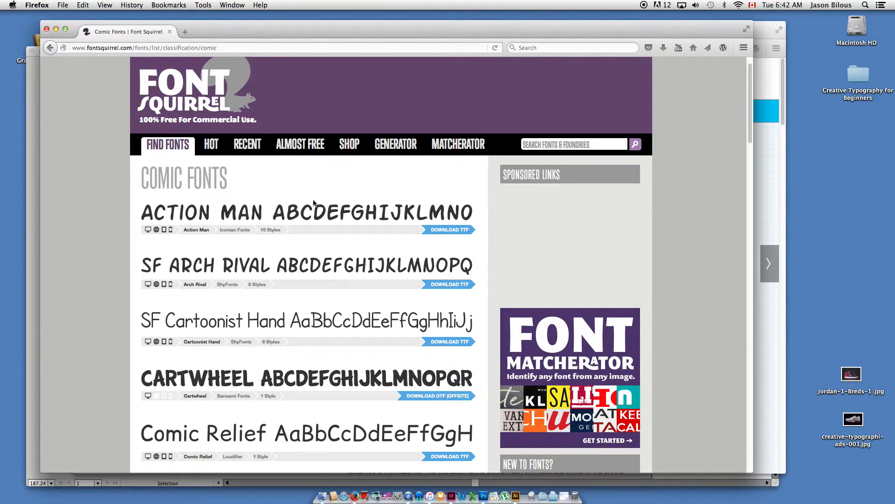
{"action": "scroll", "coordinate": [336, 242], "scroll_direction": "down", "scroll_amount": 1}
{"action": "scroll", "coordinate": [255, 208], "scroll_direction": "down", "scroll_amount": 20}
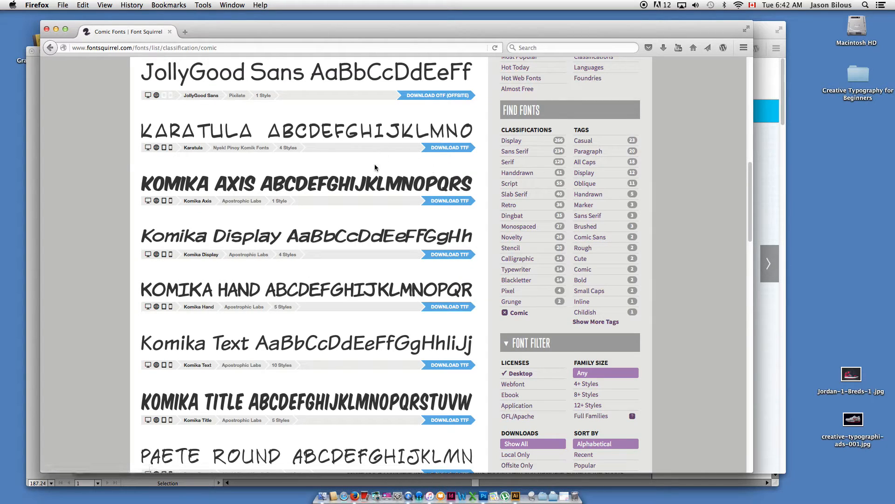
{"action": "scroll", "coordinate": [380, 291], "scroll_direction": "down", "scroll_amount": 1}
{"action": "scroll", "coordinate": [380, 290], "scroll_direction": "down", "scroll_amount": 2}
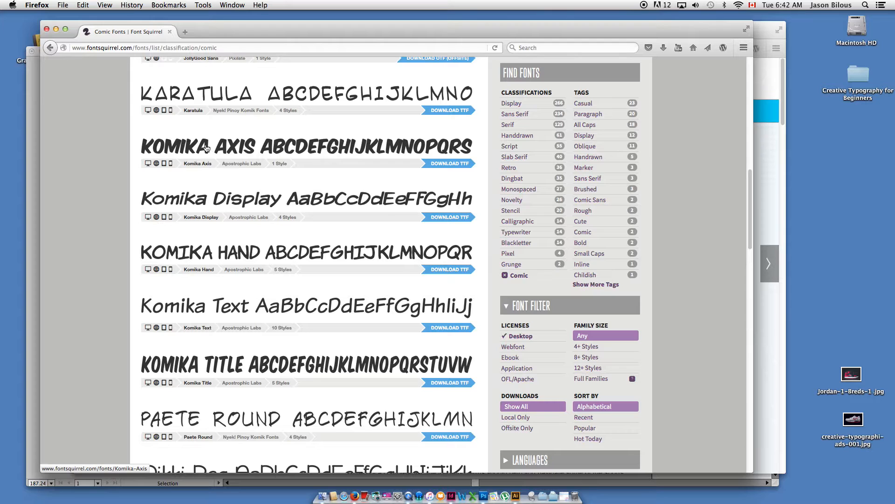
Download the Riffic typeface from the Comic Fonts list and save riffic.zip.
{"action": "scroll", "coordinate": [216, 170], "scroll_direction": "down", "scroll_amount": 5}
{"action": "scroll", "coordinate": [216, 170], "scroll_direction": "down", "scroll_amount": 3}
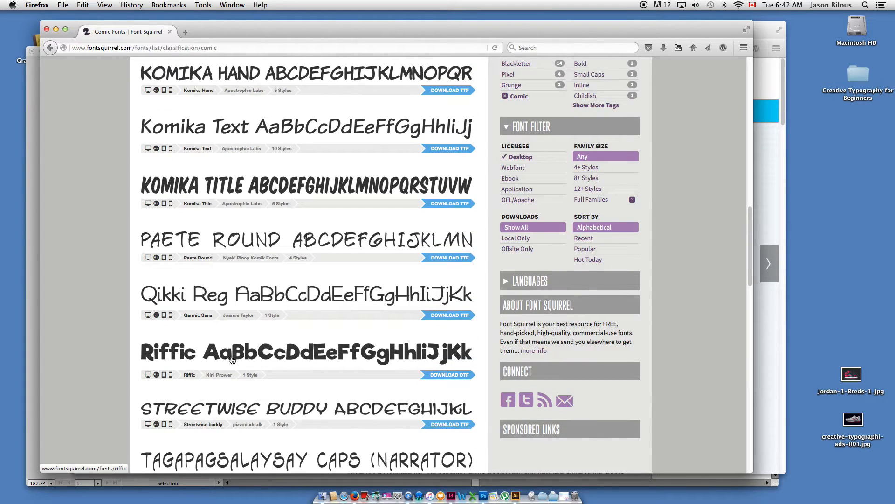
{"action": "left_click", "coordinate": [449, 375]}
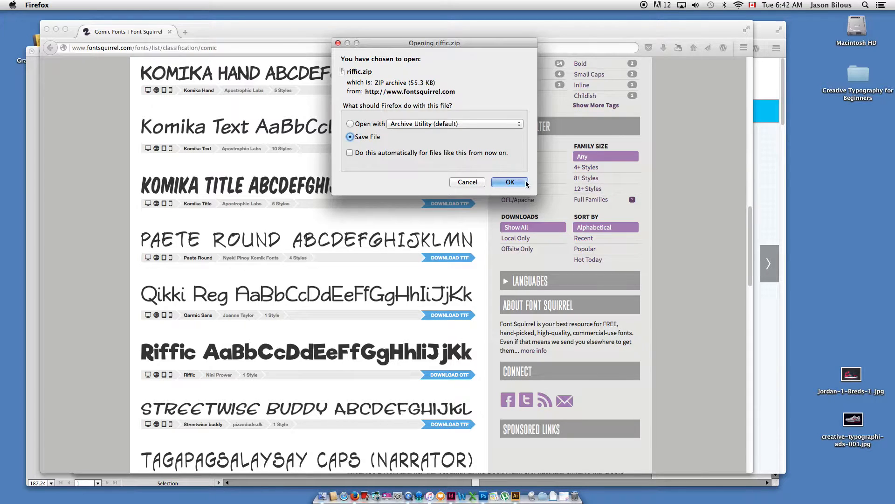
{"action": "left_click", "coordinate": [518, 181]}
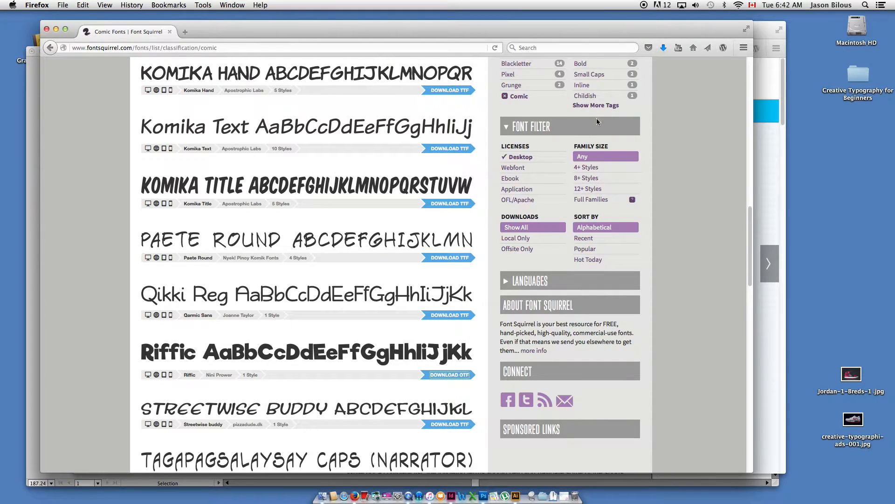
Open the downloaded riffic.zip, install riffic.otf from the extracted folder, and close the Font Book and Finder windows.
{"action": "left_click", "coordinate": [662, 45]}
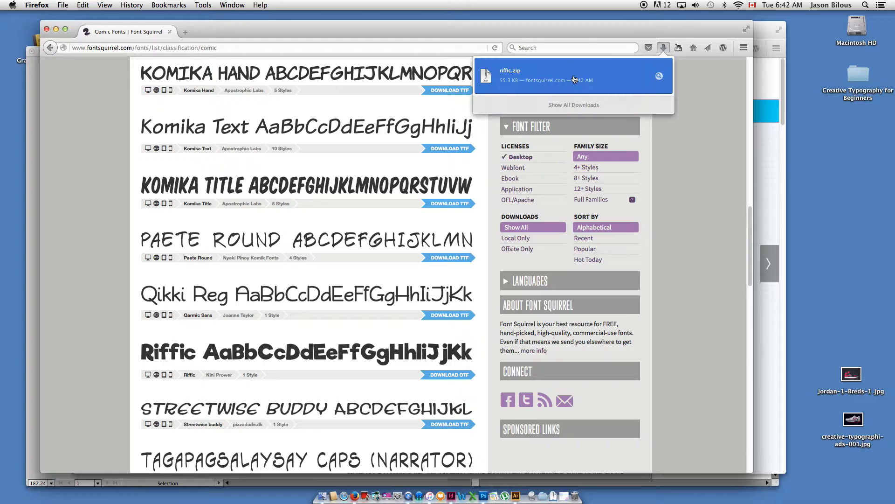
{"action": "left_click", "coordinate": [512, 75]}
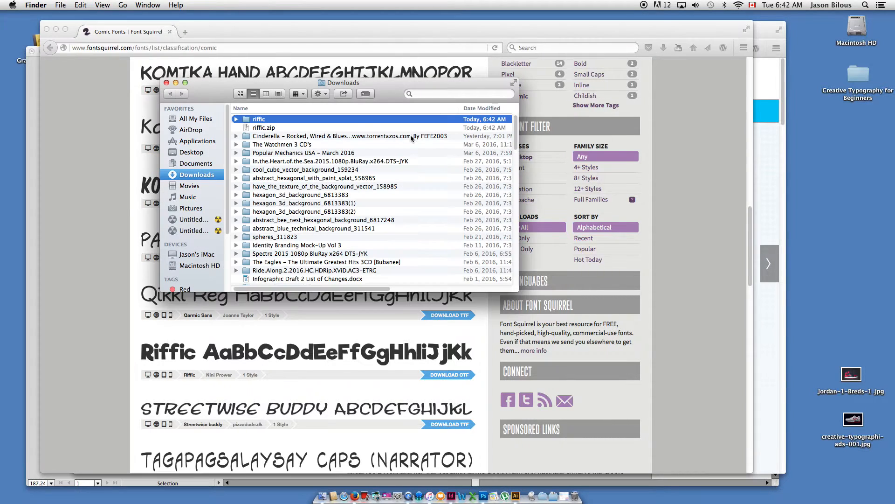
{"action": "double_click", "coordinate": [261, 118]}
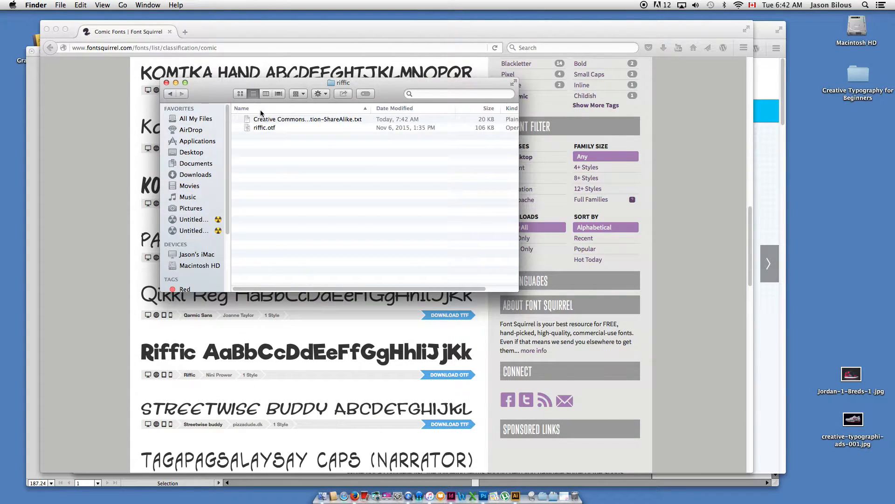
{"action": "double_click", "coordinate": [249, 128]}
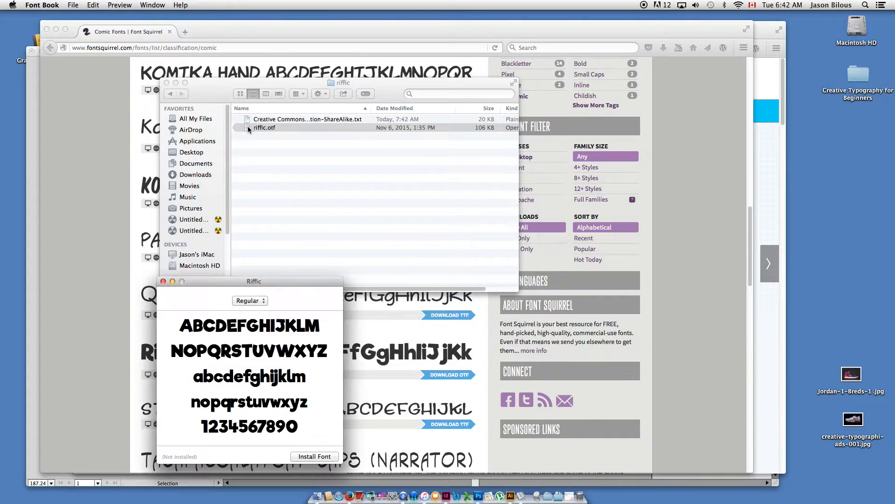
{"action": "left_click_drag", "start_coordinate": [257, 282], "coordinate": [497, 131]}
{"action": "left_click", "coordinate": [553, 306]}
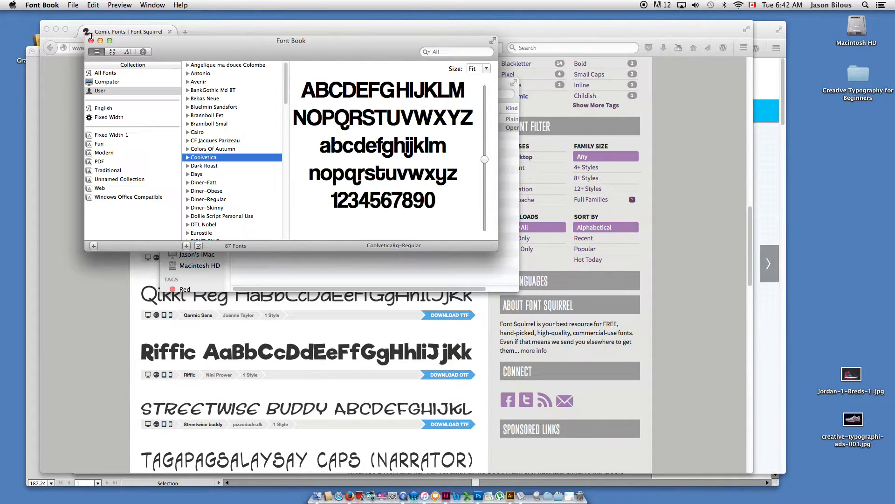
{"action": "left_click_drag", "start_coordinate": [159, 48], "coordinate": [235, 61]}
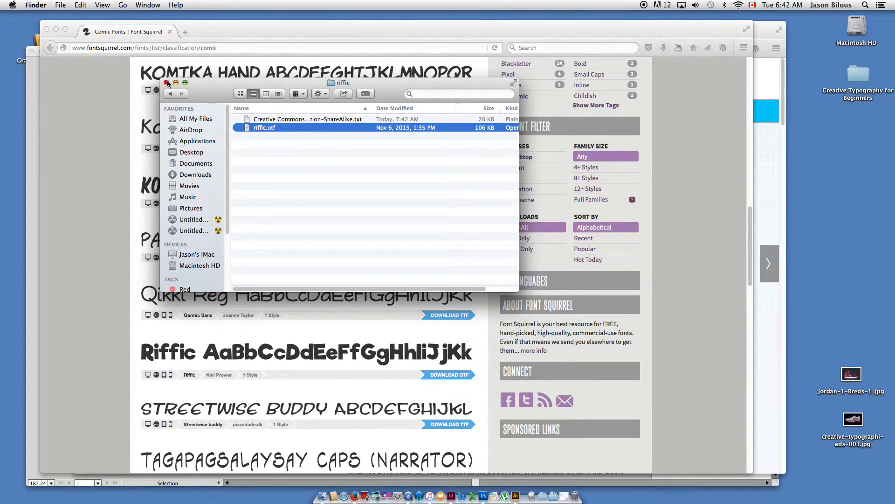
{"action": "left_click", "coordinate": [167, 82]}
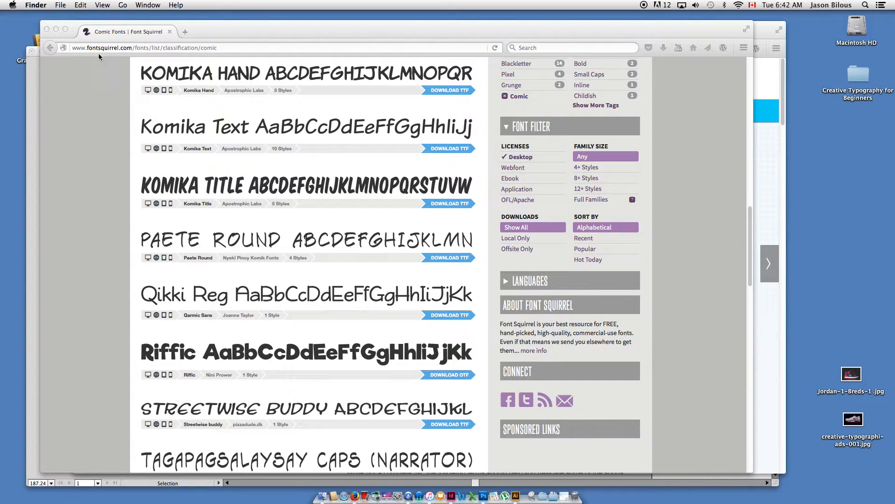
Review the comic typefaces on Font Squirrel once more, then minimize that browser window.
{"action": "left_click", "coordinate": [234, 26]}
{"action": "scroll", "coordinate": [272, 206], "scroll_direction": "up", "scroll_amount": 10}
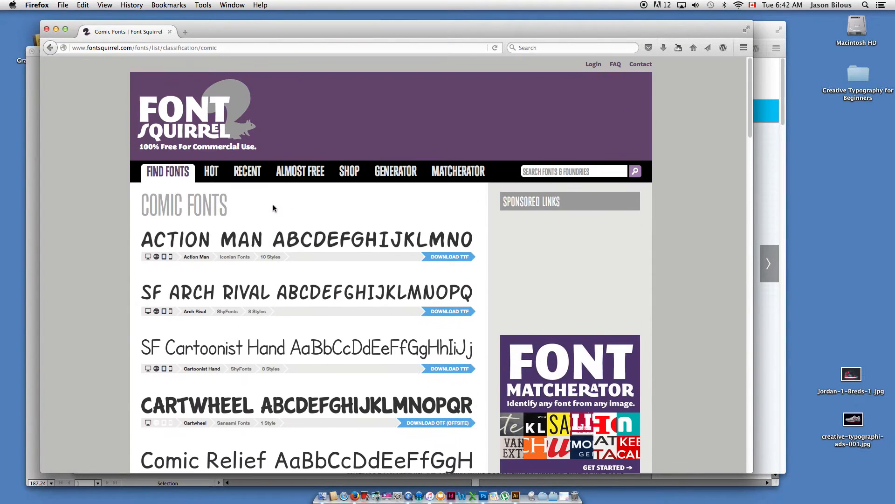
{"action": "left_click", "coordinate": [56, 29]}
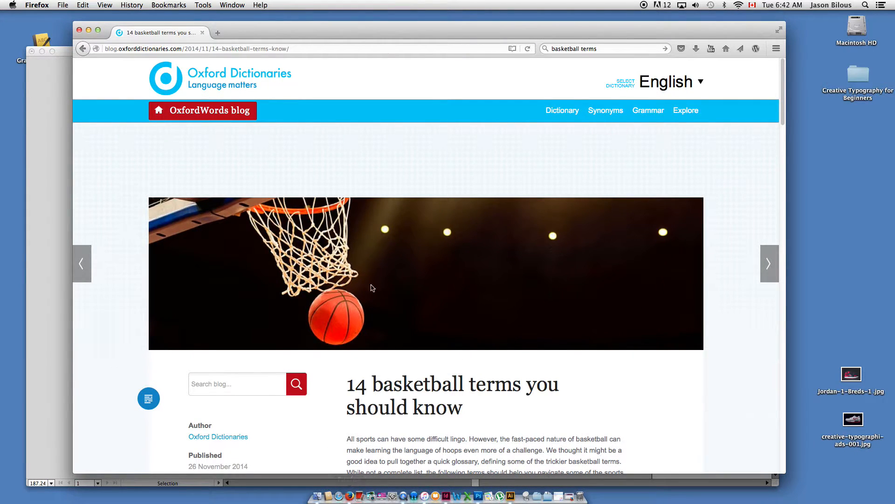
{"action": "left_click", "coordinate": [570, 496]}
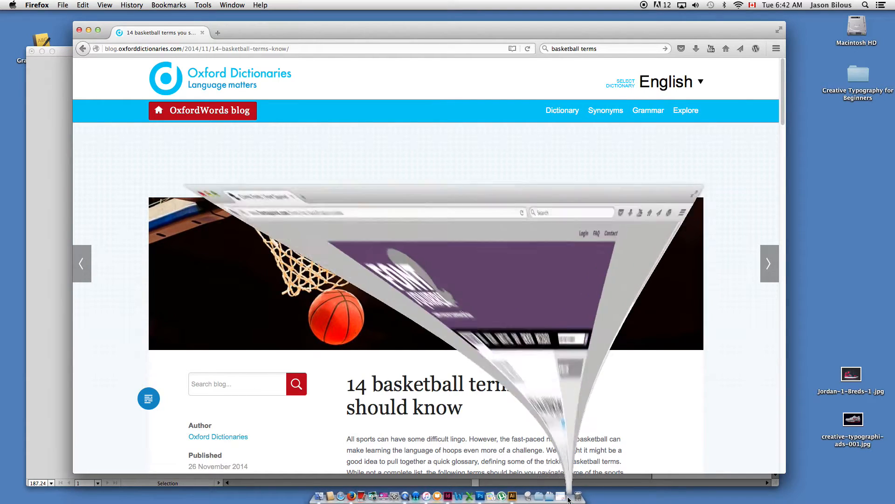
{"action": "scroll", "coordinate": [340, 355], "scroll_direction": "down", "scroll_amount": 10}
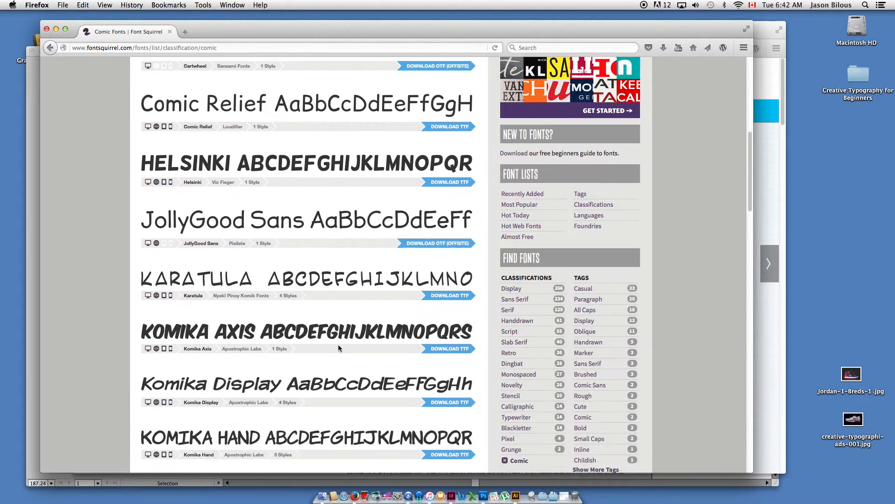
{"action": "scroll", "coordinate": [249, 298], "scroll_direction": "down", "scroll_amount": 7}
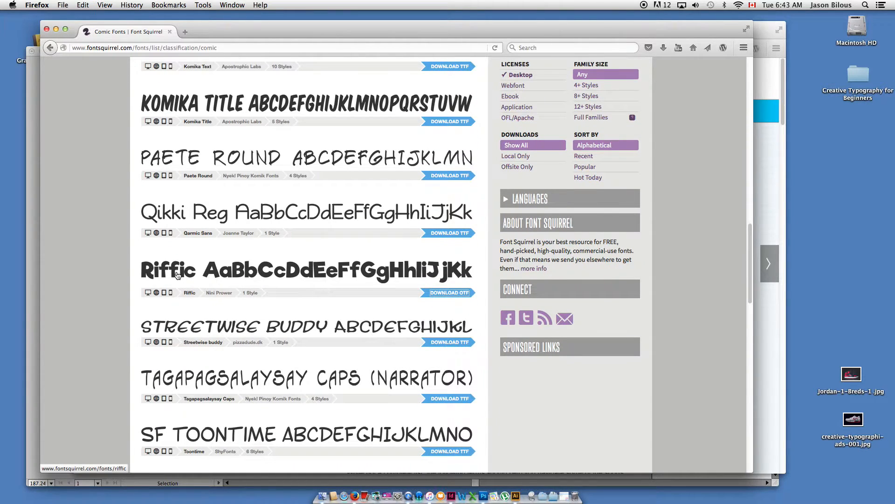
{"action": "left_click", "coordinate": [56, 29]}
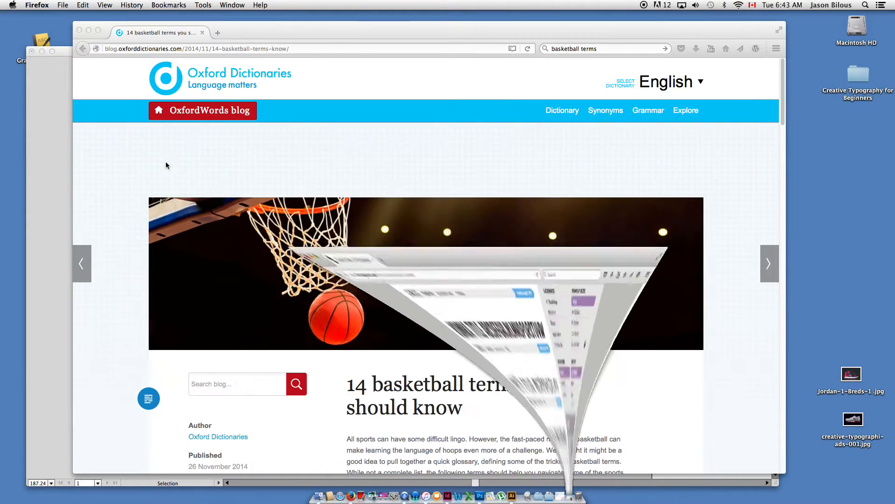
Switch to Illustrator and show the whole layout with the sneaker outline, reference images and basketball term lists.
{"action": "left_click", "coordinate": [39, 228]}
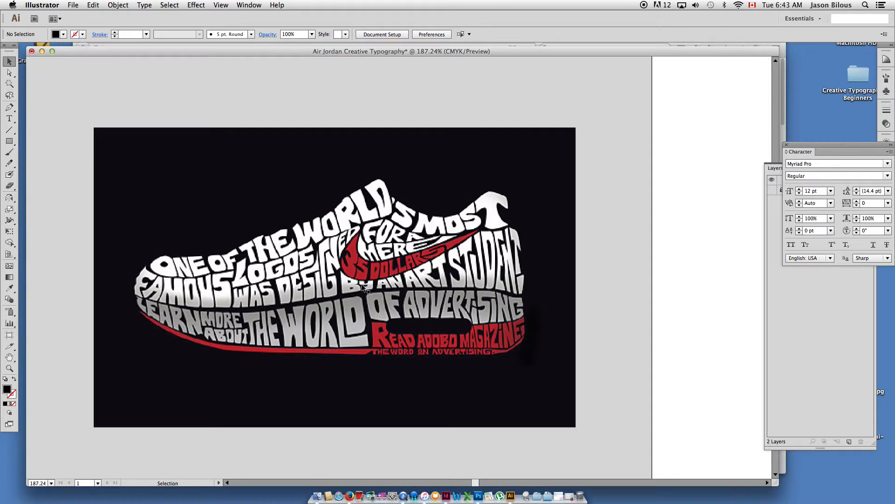
{"action": "key", "text": "super+minus"}
{"action": "key", "text": "super+minus"}
{"action": "key", "text": "super+minus"}
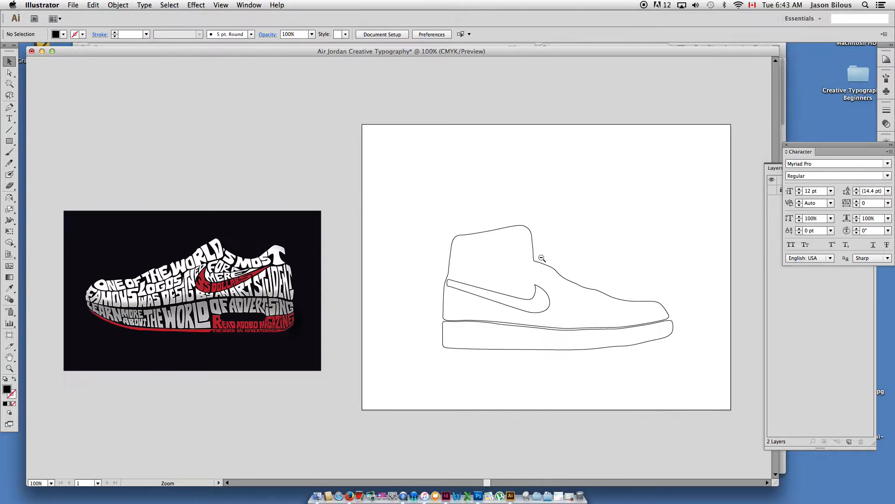
{"action": "left_click_drag", "start_coordinate": [539, 260], "coordinate": [487, 326]}
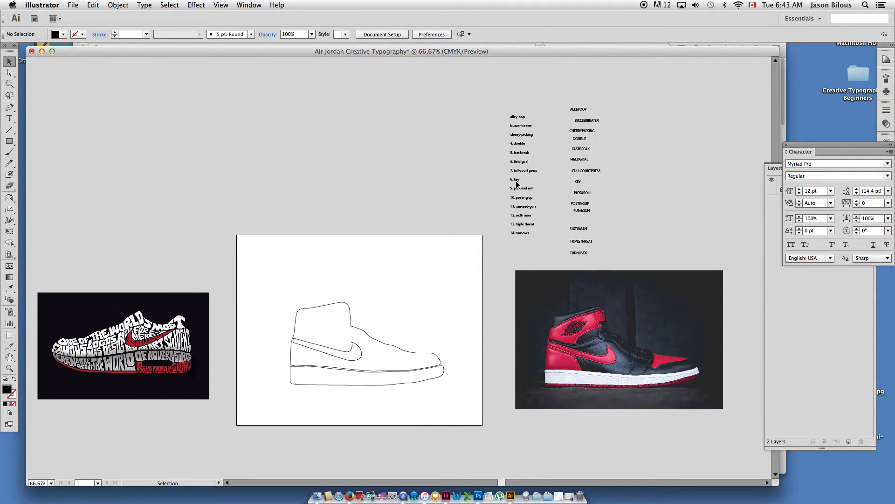
Try a copy of ALLEYOOP above the artboard, scaled to about 58.63 pt and set in Riffic.
{"action": "left_click", "coordinate": [517, 183]}
{"action": "left_click_drag", "start_coordinate": [576, 106], "coordinate": [375, 187]}
{"action": "key", "text": "s"}
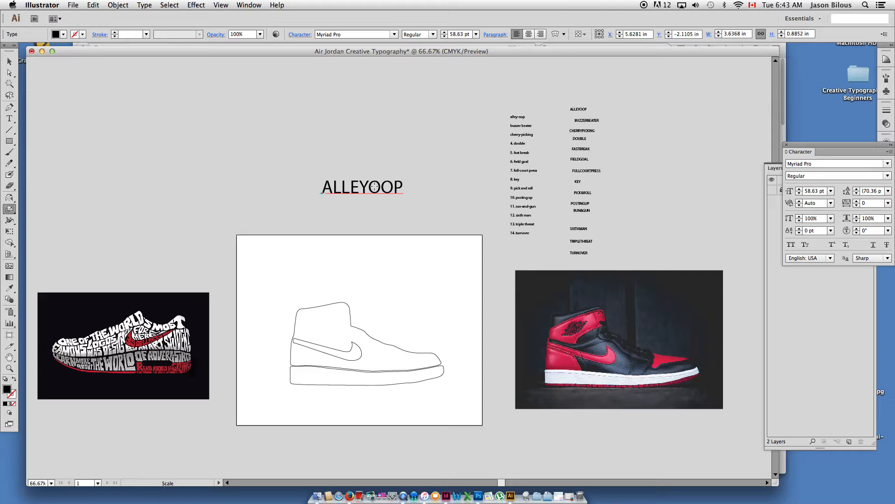
{"action": "left_click", "coordinate": [9, 61]}
{"action": "left_click", "coordinate": [835, 164]}
{"action": "type", "text": "Riffic"}
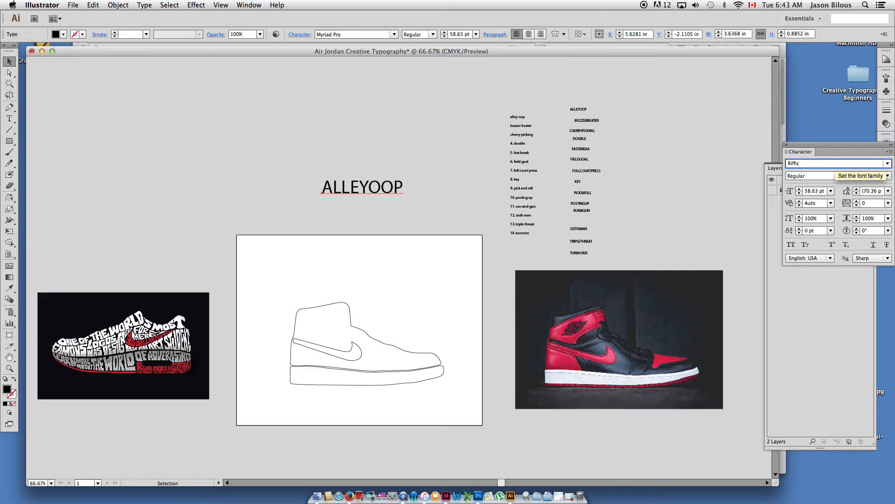
{"action": "key", "text": "Return"}
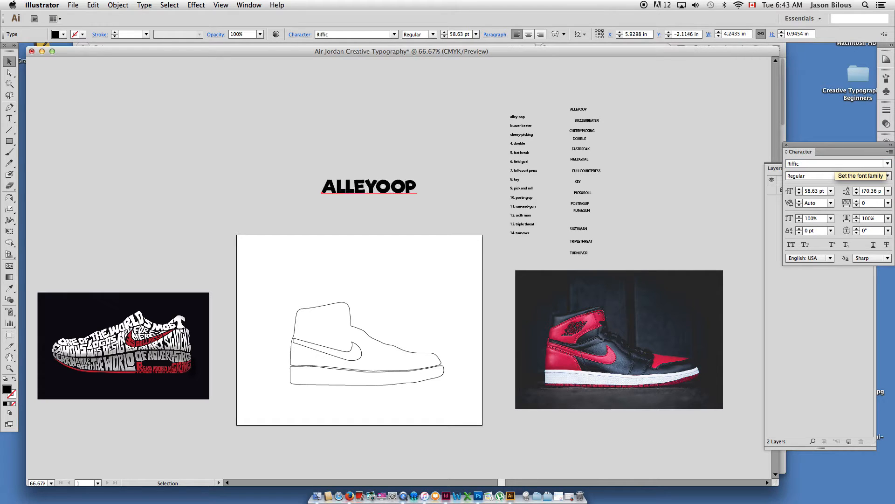
Try moving the large ALLEYOOP sample and the capitalised term list to the space above the artboard.
{"action": "left_click", "coordinate": [10, 64]}
{"action": "left_click_drag", "start_coordinate": [363, 187], "coordinate": [320, 216]}
{"action": "left_click", "coordinate": [328, 177]}
{"action": "left_click", "coordinate": [600, 243]}
{"action": "scroll", "coordinate": [603, 210], "scroll_direction": "up", "scroll_amount": 3}
{"action": "left_click_drag", "start_coordinate": [606, 186], "coordinate": [283, 156]}
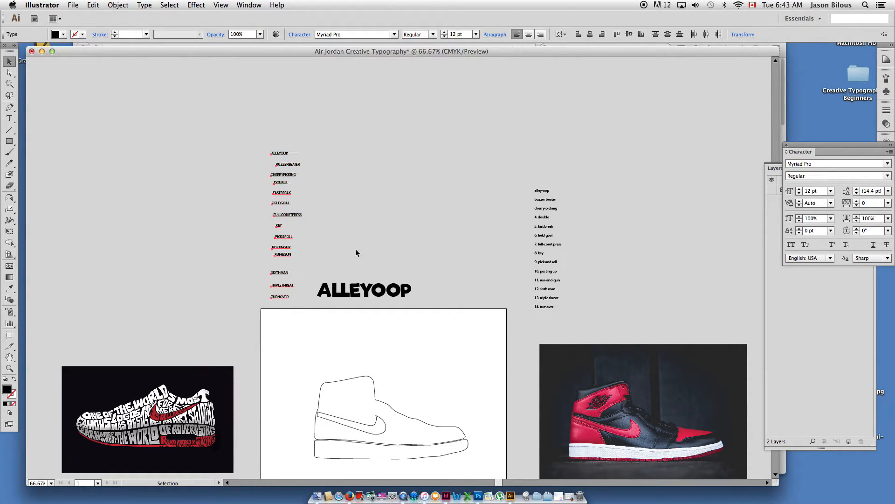
Undo the moves of the term list and the enlarged ALLEYOOP sample.
{"action": "left_click", "coordinate": [343, 293]}
{"action": "key", "text": "super+z"}
{"action": "key", "text": "super+z"}
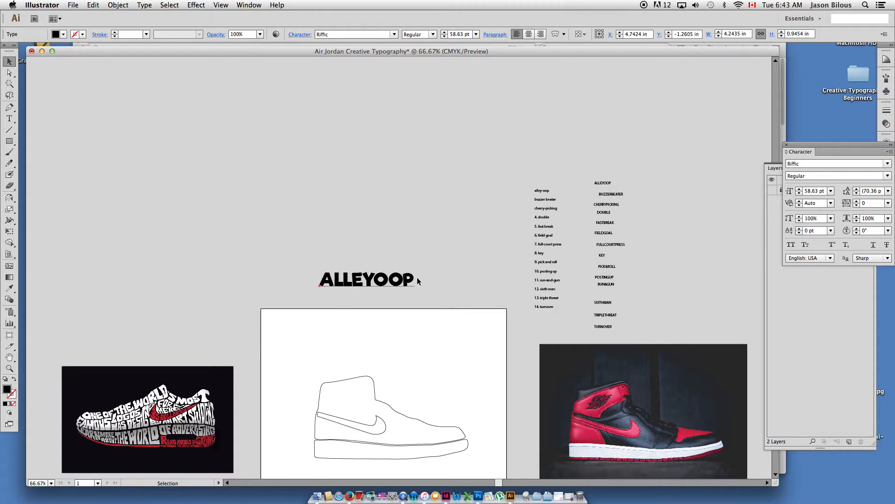
{"action": "key", "text": "super+z"}
{"action": "key", "text": "super+z"}
{"action": "key", "text": "super+z"}
{"action": "key", "text": "super+z"}
Duplicate the capitalised basketball term list above the artboard and set the copies in the Riffic font.
{"action": "left_click_drag", "start_coordinate": [582, 156], "coordinate": [382, 280]}
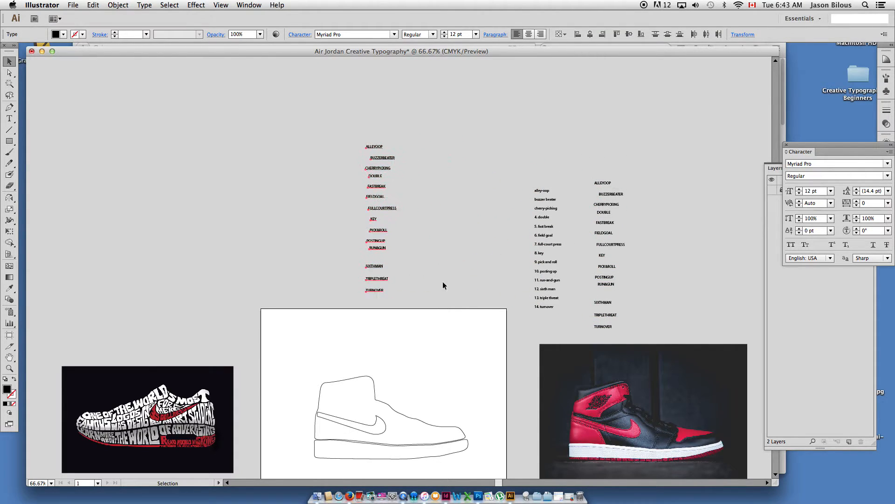
{"action": "left_click", "coordinate": [817, 161]}
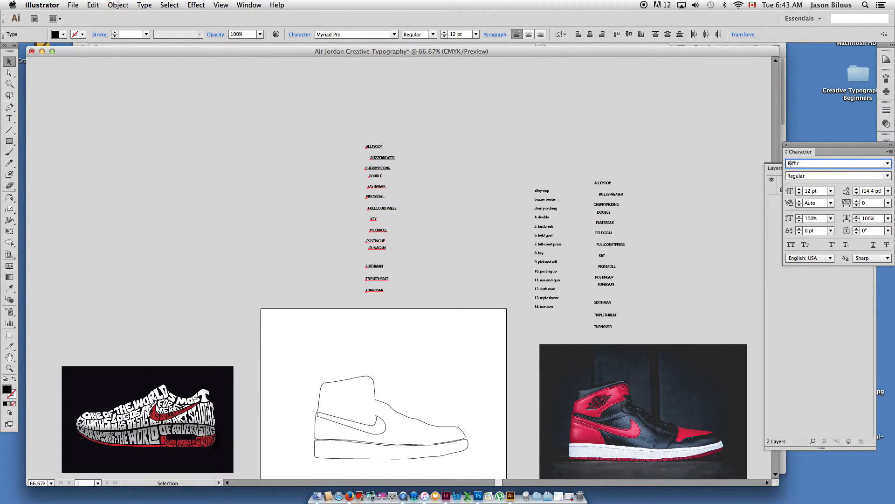
{"action": "type", "text": "Riffic"}
{"action": "key", "text": "Return"}
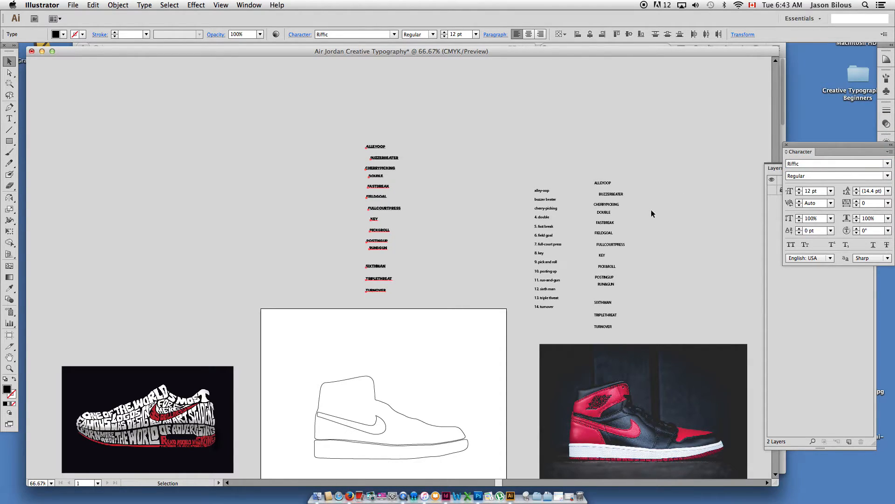
Bring the Riffic ALLEYOOP term onto the artboard above the sneaker and enlarge it to 26 pt.
{"action": "left_click_drag", "start_coordinate": [380, 149], "coordinate": [339, 394]}
{"action": "left_click", "coordinate": [303, 126]}
{"action": "left_click_drag", "start_coordinate": [271, 331], "coordinate": [463, 479]}
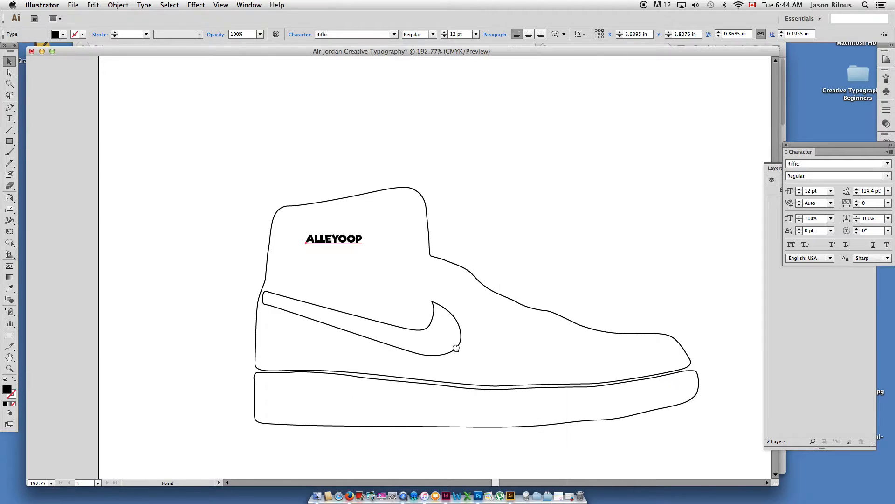
{"action": "key", "text": "super+shift+period"}
{"action": "key", "text": "super+shift+period"}
{"action": "key", "text": "super+shift+period"}
{"action": "key", "text": "super+shift+period"}
{"action": "key", "text": "super+shift+period"}
{"action": "key", "text": "super+shift+period"}
{"action": "key", "text": "super+shift+period"}
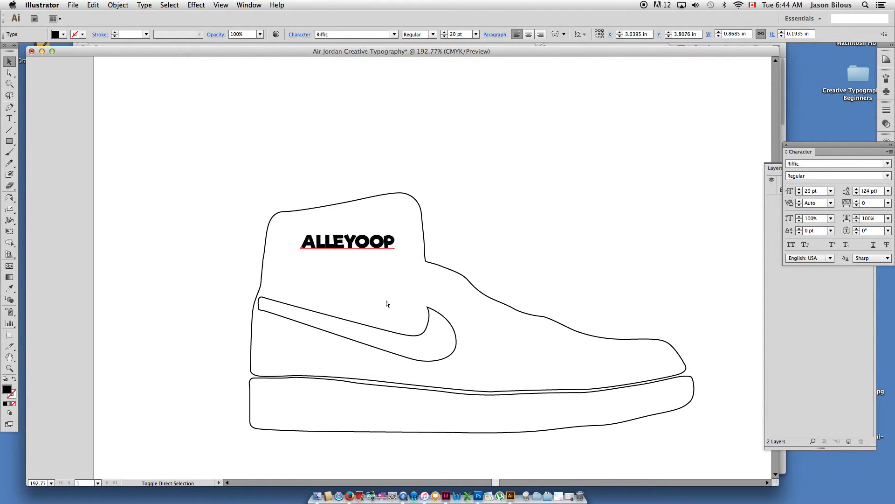
{"action": "left_click_drag", "start_coordinate": [370, 243], "coordinate": [351, 169]}
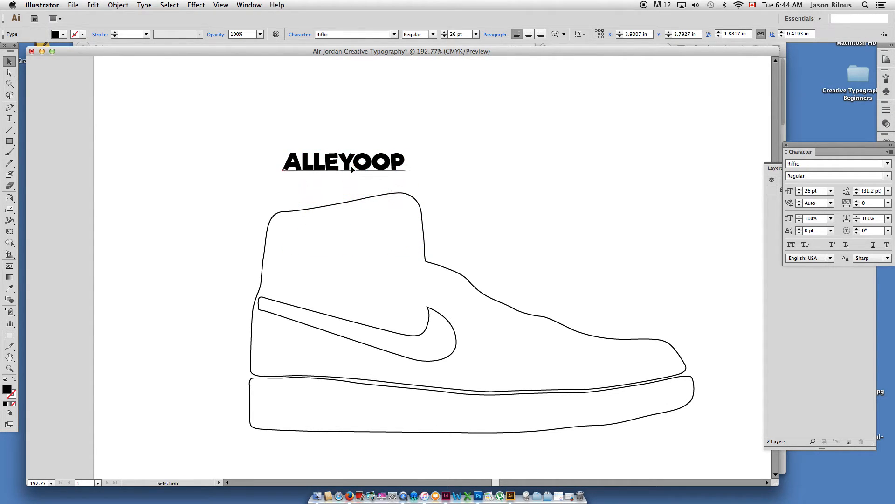
Position ALLEYOOP just above the ankle collar of the sneaker outline.
{"action": "left_click_drag", "start_coordinate": [309, 227], "coordinate": [412, 208]}
{"action": "left_click", "coordinate": [413, 208], "text": "alt+super"}
{"action": "left_click_drag", "start_coordinate": [373, 238], "coordinate": [395, 247]}
{"action": "left_click_drag", "start_coordinate": [473, 237], "coordinate": [379, 219]}
{"action": "left_click_drag", "start_coordinate": [440, 264], "coordinate": [416, 214]}
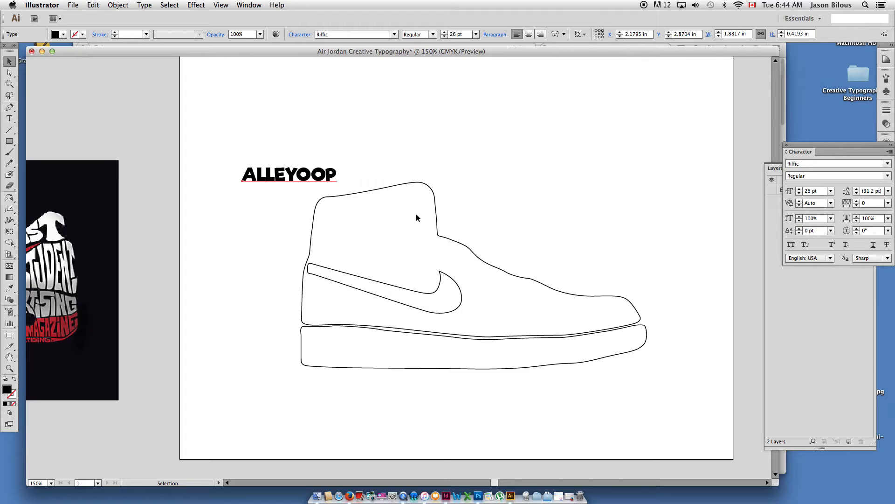
{"action": "left_click_drag", "start_coordinate": [299, 177], "coordinate": [336, 174]}
Select the sneaker's upper outline and cut off the ankle collar with a gently curved Knife stroke.
{"action": "left_click_drag", "start_coordinate": [295, 197], "coordinate": [457, 249]}
{"action": "left_click_drag", "start_coordinate": [10, 185], "coordinate": [44, 208]}
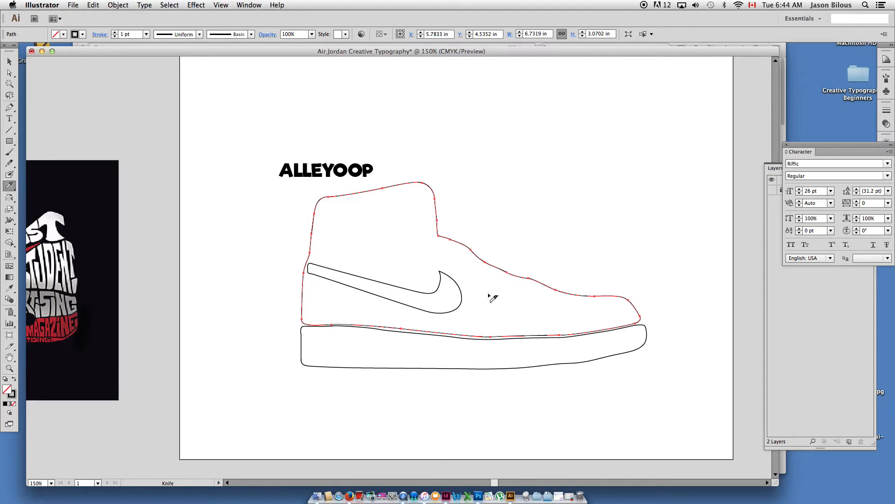
{"action": "mouse_move", "coordinate": [307, 234]}
{"action": "left_mouse_down"}
{"action": "mouse_move", "coordinate": [331, 240]}
{"action": "mouse_move", "coordinate": [474, 224]}
{"action": "left_mouse_up"}
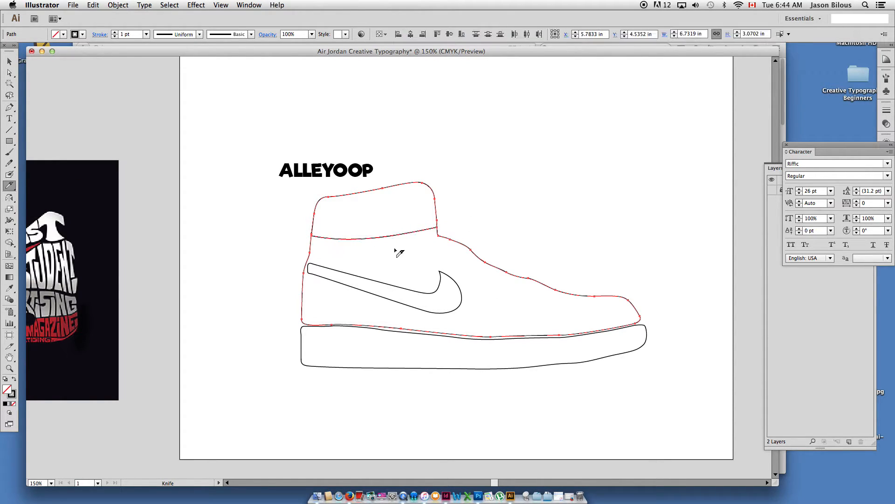
Knife the rest of the upper with two near-vertical cuts and one curved cut from the heel past the swoosh.
{"action": "left_click_drag", "start_coordinate": [387, 237], "coordinate": [395, 337]}
{"action": "left_click_drag", "start_coordinate": [489, 263], "coordinate": [495, 339]}
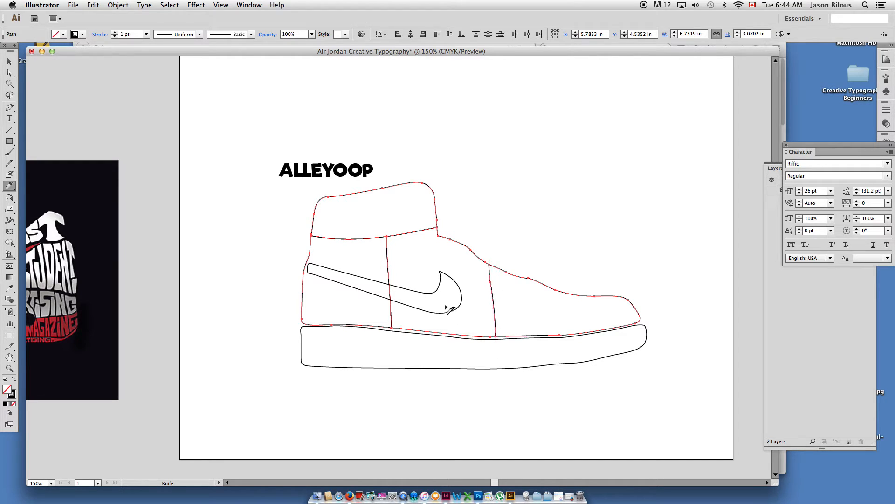
{"action": "mouse_move", "coordinate": [295, 284]}
{"action": "left_mouse_down"}
{"action": "mouse_move", "coordinate": [427, 302]}
{"action": "mouse_move", "coordinate": [517, 293]}
{"action": "left_mouse_up"}
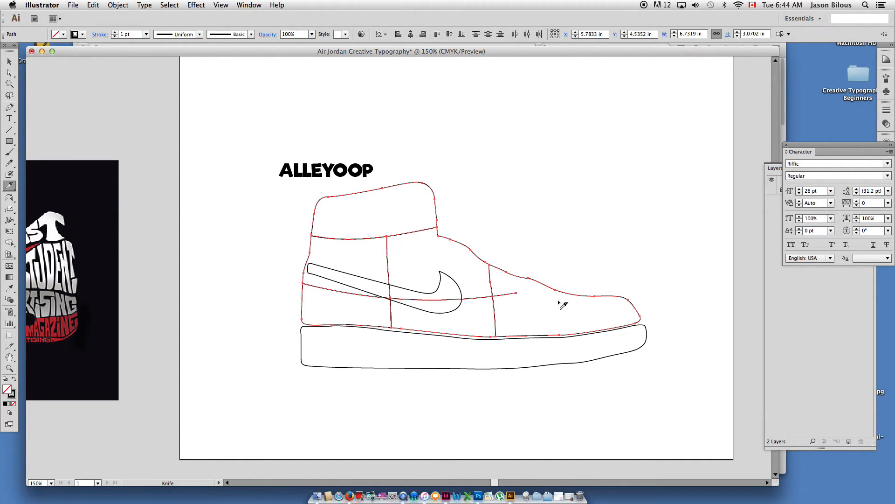
Recut the lengthwise Knife curve across the upper as a gentler wave and add a near-vertical cut at the toe.
{"action": "key", "text": "super+z"}
{"action": "mouse_move", "coordinate": [295, 292]}
{"action": "left_mouse_down"}
{"action": "mouse_move", "coordinate": [476, 307]}
{"action": "mouse_move", "coordinate": [525, 290]}
{"action": "mouse_move", "coordinate": [571, 295]}
{"action": "mouse_move", "coordinate": [591, 305]}
{"action": "mouse_move", "coordinate": [596, 324]}
{"action": "left_mouse_up"}
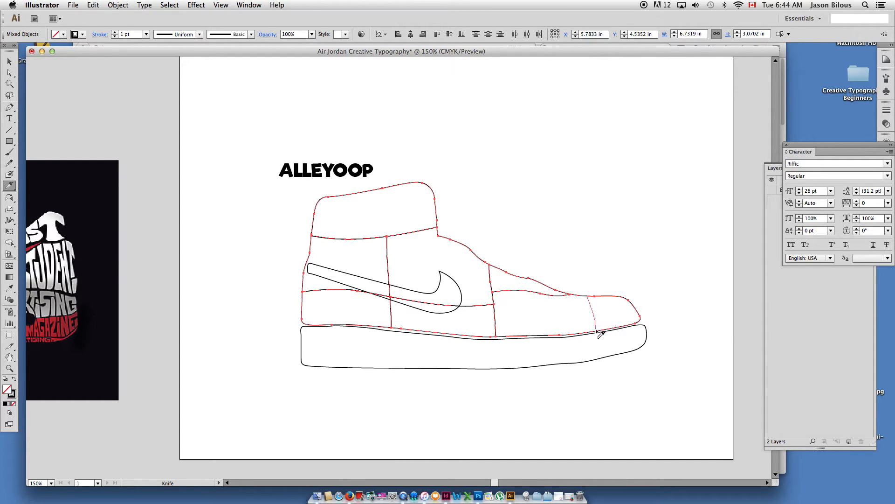
{"action": "left_click", "coordinate": [8, 61]}
{"action": "left_click", "coordinate": [342, 287]}
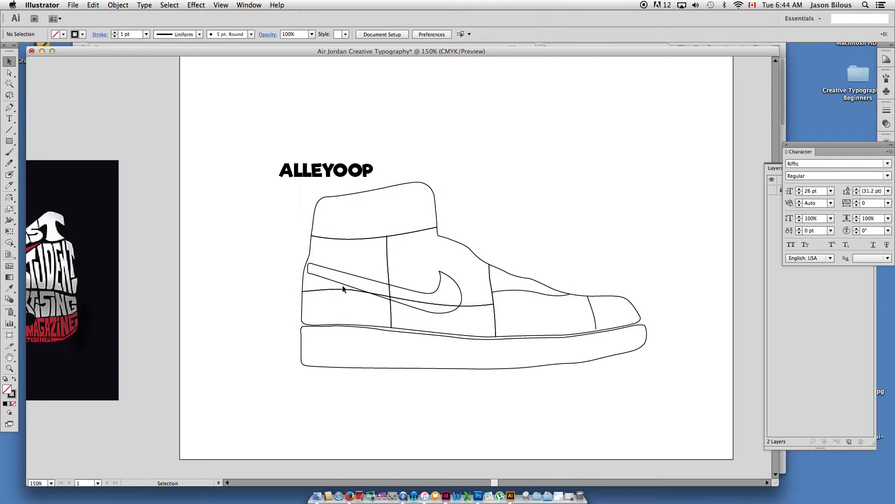
{"action": "left_click", "coordinate": [432, 266], "text": "alt+super"}
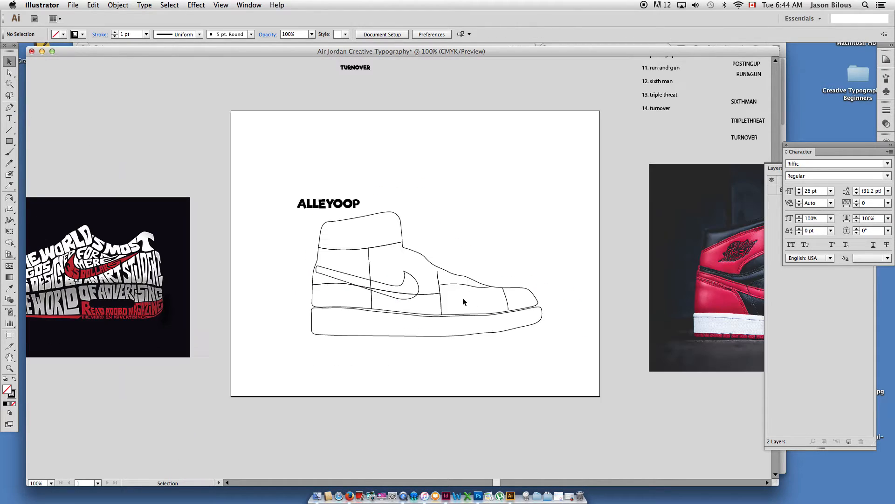
Undo all the Knife cuts so the sneaker's upper is one whole outline, and deselect it.
{"action": "key", "text": "super+z"}
{"action": "key", "text": "super+z"}
{"action": "key", "text": "super+z"}
{"action": "key", "text": "super+z"}
{"action": "key", "text": "super+z"}
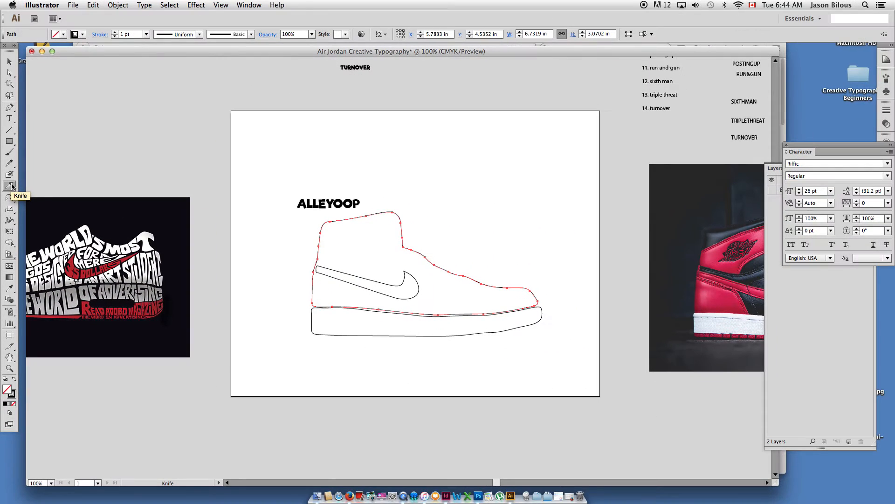
{"action": "left_click", "coordinate": [15, 188]}
{"action": "left_click", "coordinate": [9, 61]}
{"action": "left_click", "coordinate": [268, 215]}
Draw a closed Pen path just inside the ankle collar, with a curved lower edge sloping down toward the heel.
{"action": "left_click_drag", "start_coordinate": [289, 217], "coordinate": [271, 225]}
{"action": "left_click_drag", "start_coordinate": [224, 150], "coordinate": [570, 355]}
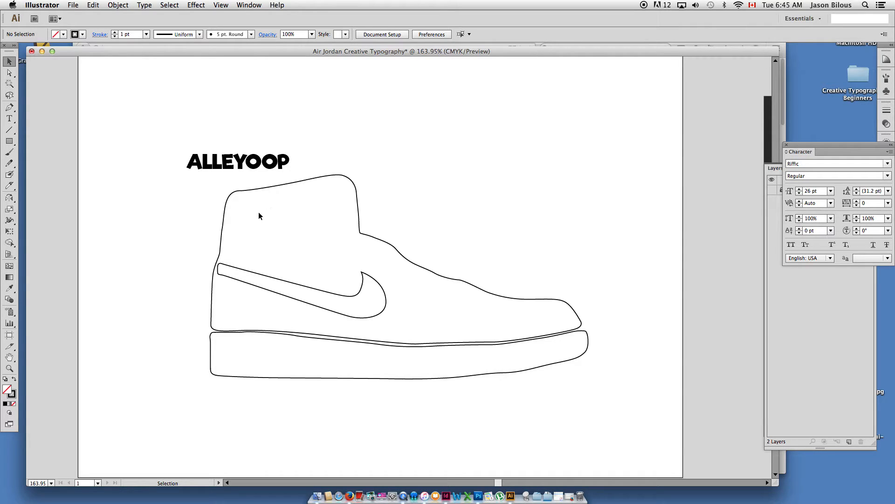
{"action": "left_click", "coordinate": [10, 108]}
{"action": "left_click", "coordinate": [223, 238]}
{"action": "left_click_drag", "start_coordinate": [226, 214], "coordinate": [341, 177]}
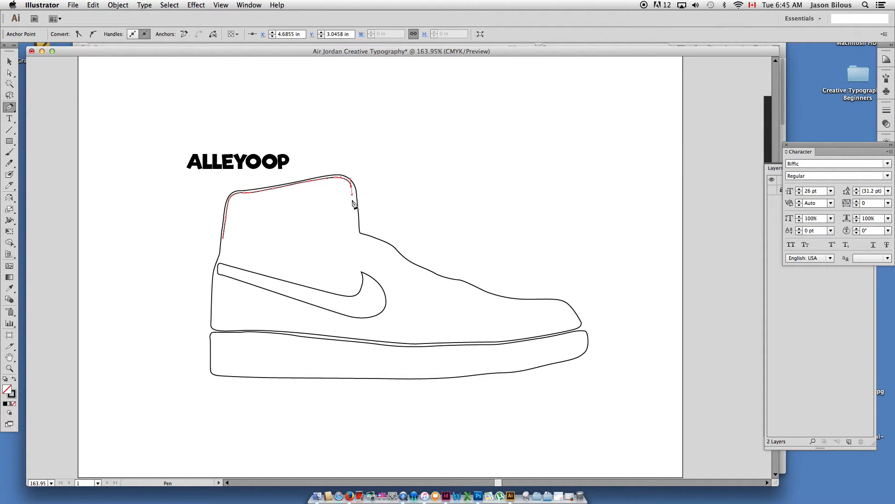
{"action": "left_click_drag", "start_coordinate": [352, 201], "coordinate": [351, 209]}
{"action": "left_click_drag", "start_coordinate": [287, 231], "coordinate": [233, 242]}
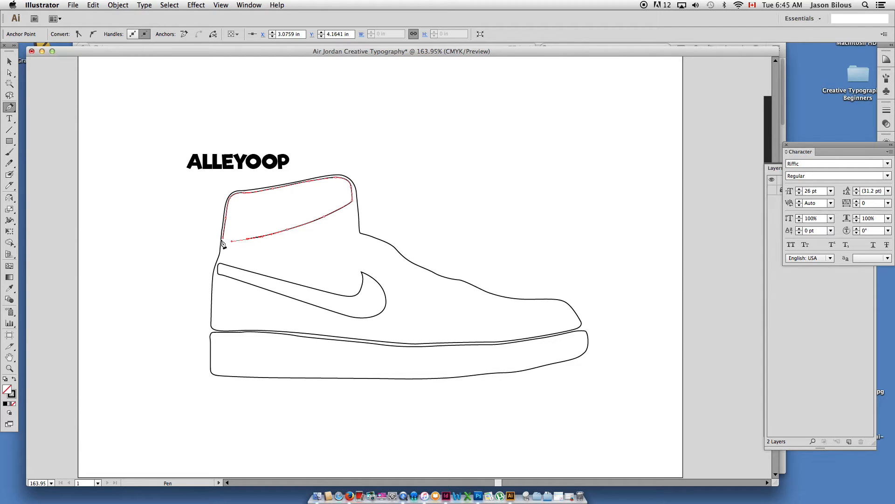
{"action": "left_click", "coordinate": [224, 240]}
{"action": "left_click", "coordinate": [9, 61]}
Centre ALLEYOOP above the collar and scale it to 56.96 pt at 60.92% horizontal scale, matching the collar's width.
{"action": "left_click", "coordinate": [200, 210]}
{"action": "left_click_drag", "start_coordinate": [240, 171], "coordinate": [299, 140]}
{"action": "left_click", "coordinate": [309, 227]}
{"action": "key", "text": "super+shift+period"}
{"action": "key", "text": "super+shift+period"}
{"action": "key", "text": "super+shift+period"}
{"action": "key", "text": "super+shift+period"}
{"action": "key", "text": "super+shift+period"}
{"action": "key", "text": "s"}
{"action": "mouse_move", "coordinate": [319, 167]}
{"action": "left_mouse_down"}
{"action": "mouse_move", "coordinate": [318, 189]}
{"action": "mouse_move", "coordinate": [315, 180]}
{"action": "left_mouse_up"}
{"action": "mouse_move", "coordinate": [300, 148]}
{"action": "left_mouse_down"}
{"action": "mouse_move", "coordinate": [298, 205]}
{"action": "mouse_move", "coordinate": [280, 236]}
{"action": "mouse_move", "coordinate": [310, 210]}
{"action": "mouse_move", "coordinate": [301, 140]}
{"action": "left_mouse_up"}
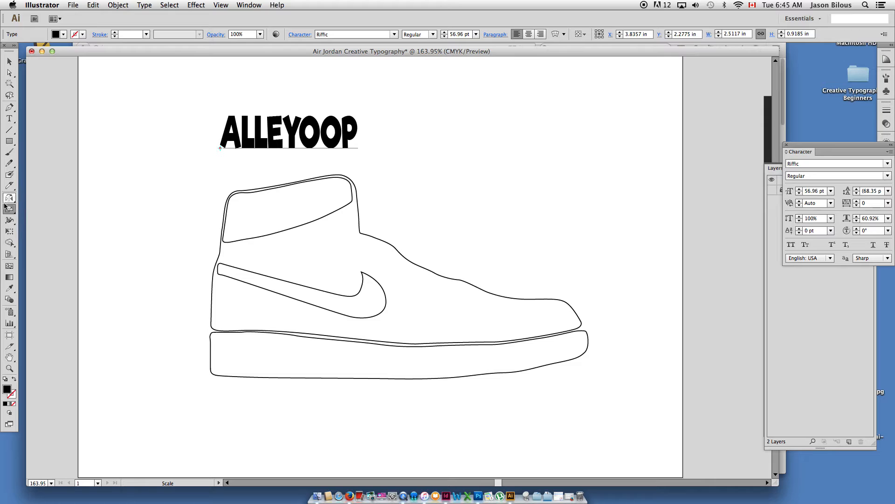
Set a spare copy of ALLEYOOP beside the original above the sneaker, and convert the original to outlines.
{"action": "left_click_drag", "start_coordinate": [277, 146], "coordinate": [359, 166]}
{"action": "left_click_drag", "start_coordinate": [368, 170], "coordinate": [300, 162]}
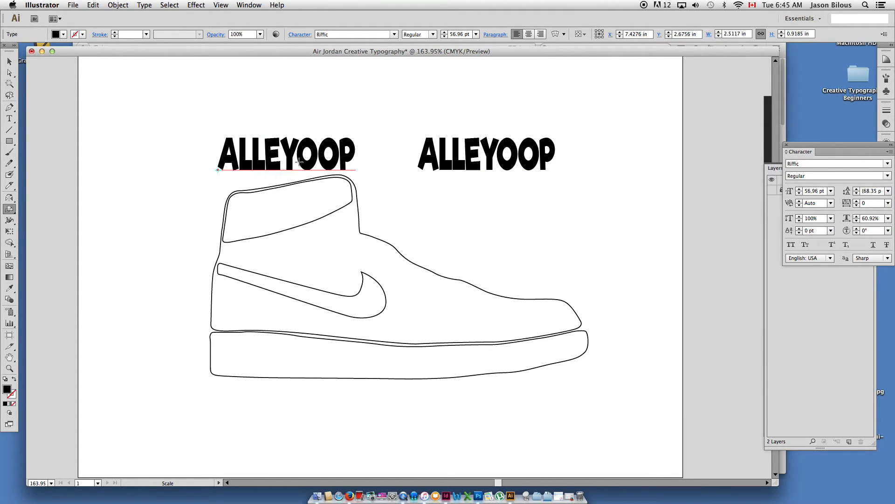
{"action": "left_click", "coordinate": [144, 5]}
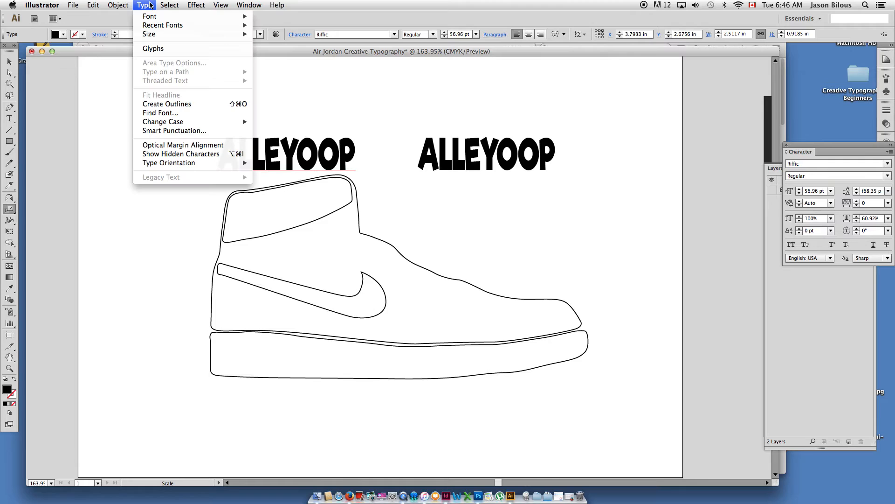
{"action": "left_click", "coordinate": [159, 104]}
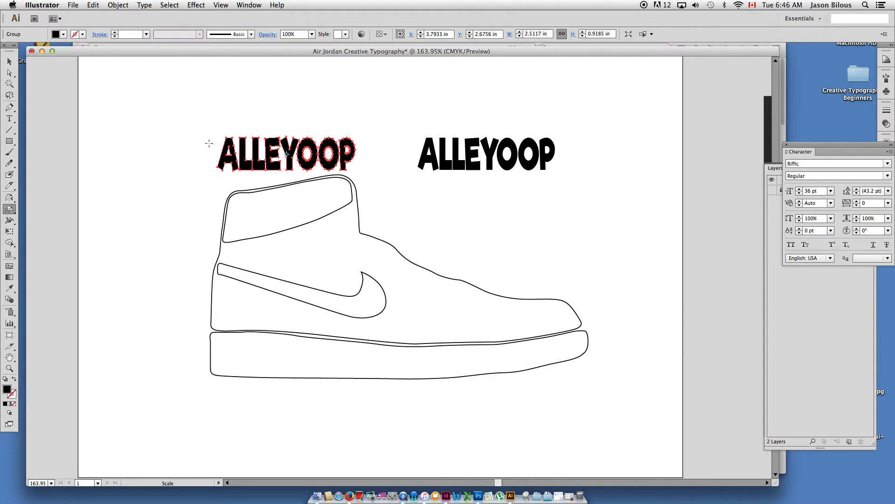
Move the outlined ALLEYOOP down against the upper edge of the ankle collar.
{"action": "left_click", "coordinate": [9, 62]}
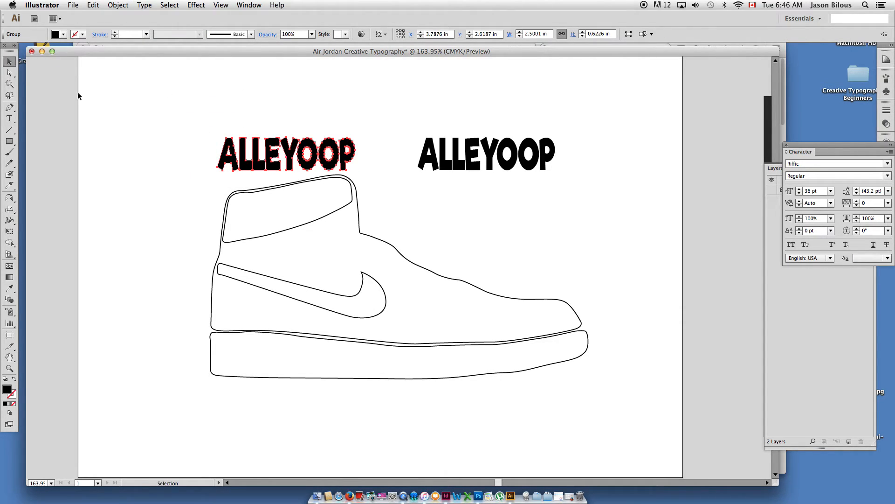
{"action": "mouse_move", "coordinate": [259, 160]}
{"action": "left_mouse_down"}
{"action": "mouse_move", "coordinate": [297, 145]}
{"action": "mouse_move", "coordinate": [261, 177]}
{"action": "mouse_move", "coordinate": [262, 162]}
{"action": "left_mouse_up"}
{"action": "left_click", "coordinate": [292, 246]}
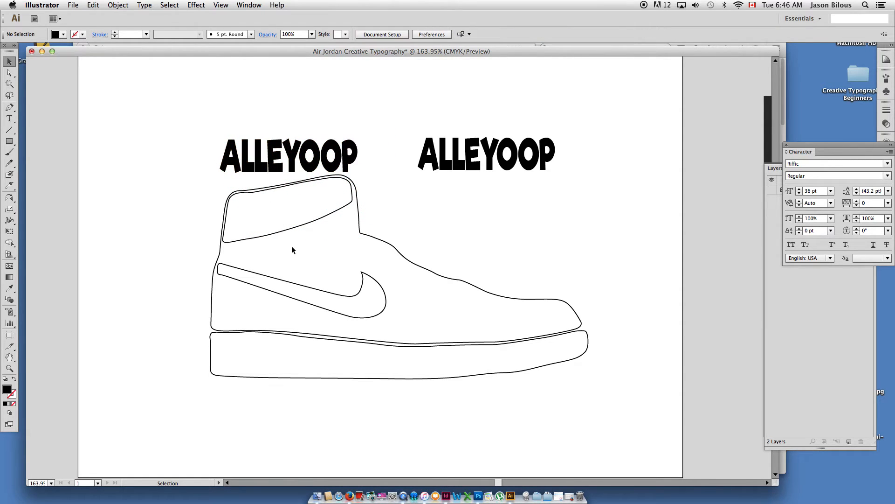
{"action": "mouse_move", "coordinate": [284, 235]}
{"action": "left_mouse_down"}
{"action": "mouse_move", "coordinate": [214, 224]}
{"action": "mouse_move", "coordinate": [284, 234]}
{"action": "left_mouse_up"}
{"action": "left_click", "coordinate": [250, 163]}
{"action": "mouse_move", "coordinate": [250, 163]}
{"action": "left_mouse_down"}
{"action": "mouse_move", "coordinate": [206, 148]}
{"action": "mouse_move", "coordinate": [237, 168]}
{"action": "left_mouse_up"}
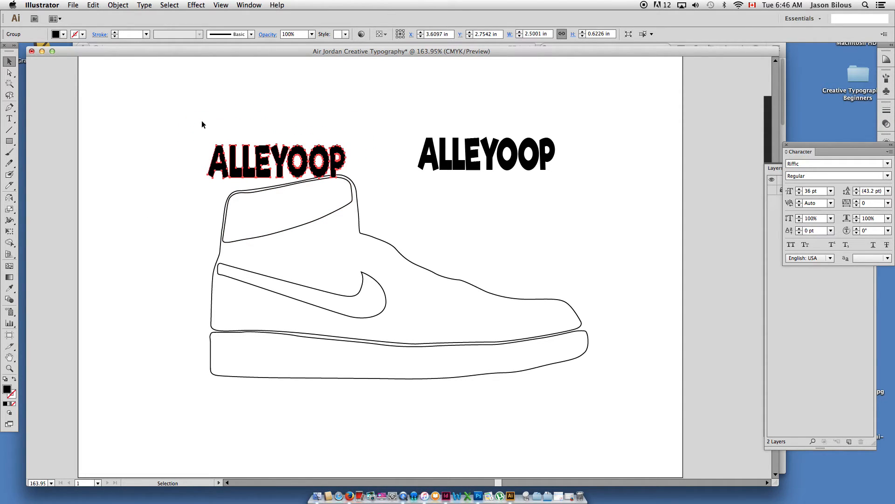
Fill the collar shape with red from the swatches and remove its stroke.
{"action": "left_click", "coordinate": [239, 193]}
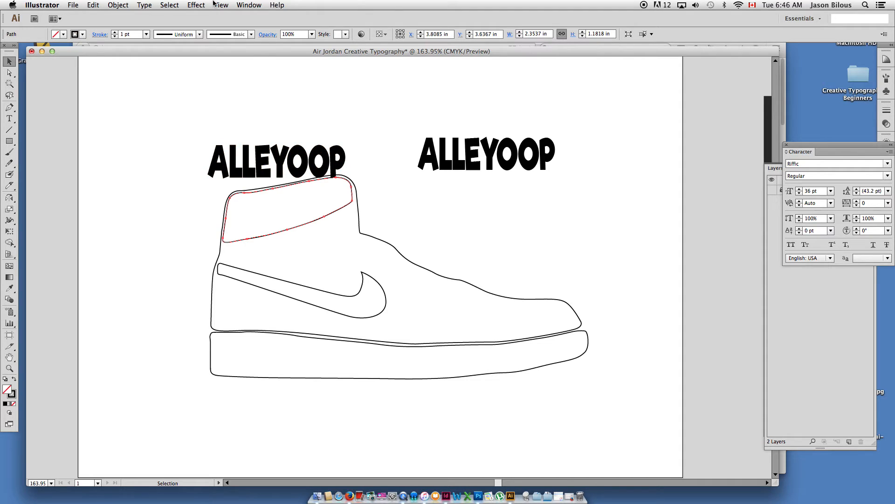
{"action": "left_click", "coordinate": [249, 5]}
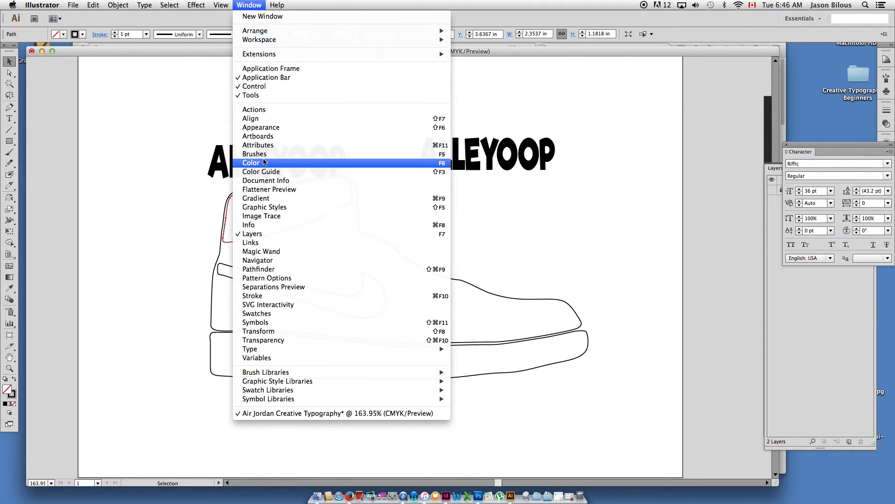
{"action": "left_click", "coordinate": [263, 314]}
{"action": "left_click_drag", "start_coordinate": [760, 279], "coordinate": [641, 87]}
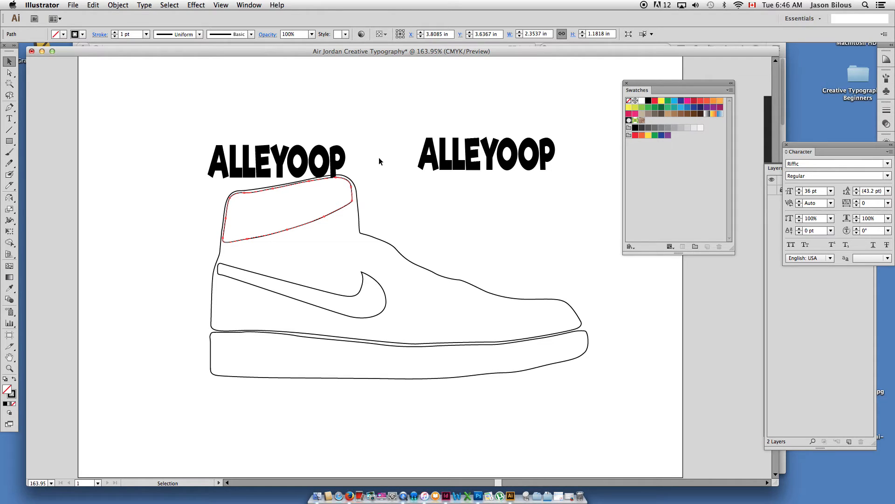
{"action": "left_click", "coordinate": [656, 100]}
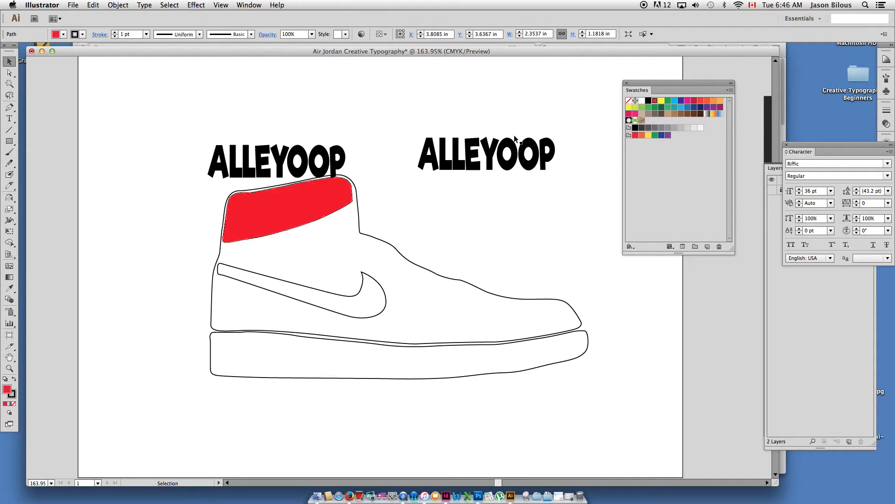
{"action": "left_click", "coordinate": [5, 403]}
{"action": "left_click", "coordinate": [14, 404]}
{"action": "left_click", "coordinate": [197, 101]}
Bring the outlined ALLEYOOP to the front of the red collar shape and shift it up toward the toe side.
{"action": "left_click_drag", "start_coordinate": [247, 172], "coordinate": [285, 203]}
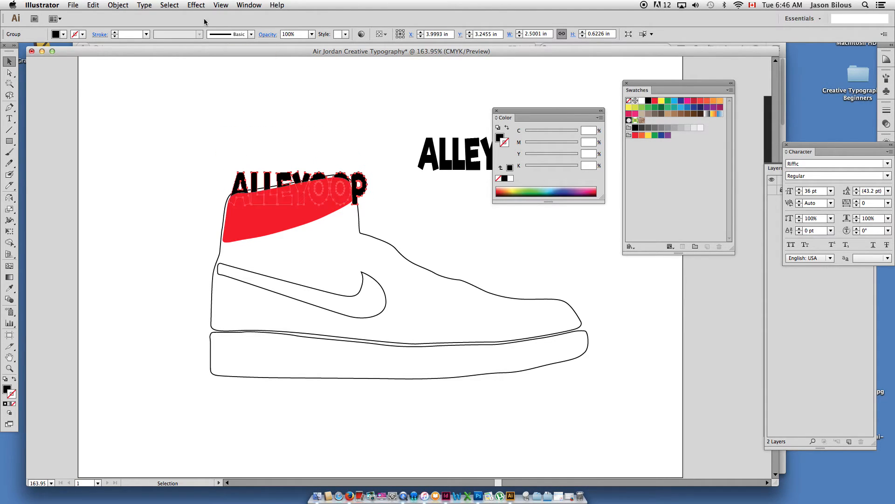
{"action": "left_click", "coordinate": [180, 5]}
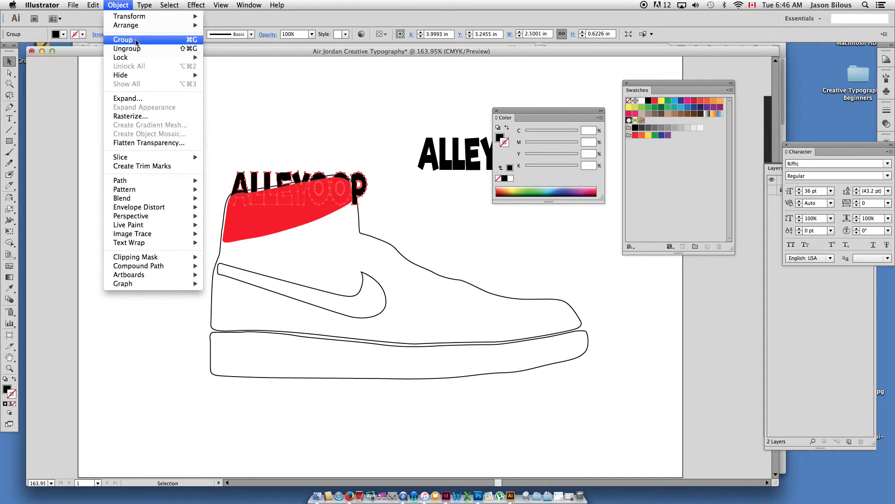
{"action": "mouse_move", "coordinate": [134, 25]}
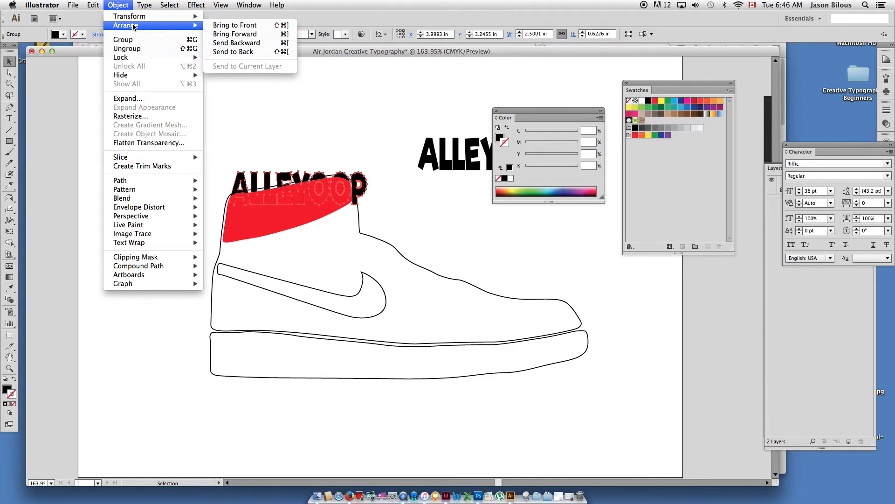
{"action": "left_click", "coordinate": [235, 26]}
{"action": "left_click_drag", "start_coordinate": [279, 184], "coordinate": [320, 163]}
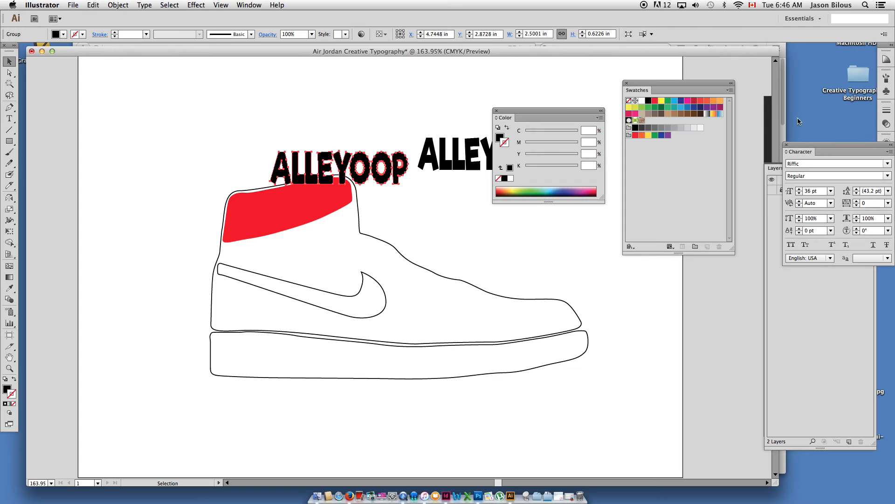
Fill the outlined ALLEYOOP with green and remove its stroke.
{"action": "left_click", "coordinate": [671, 109]}
{"action": "left_click", "coordinate": [14, 379]}
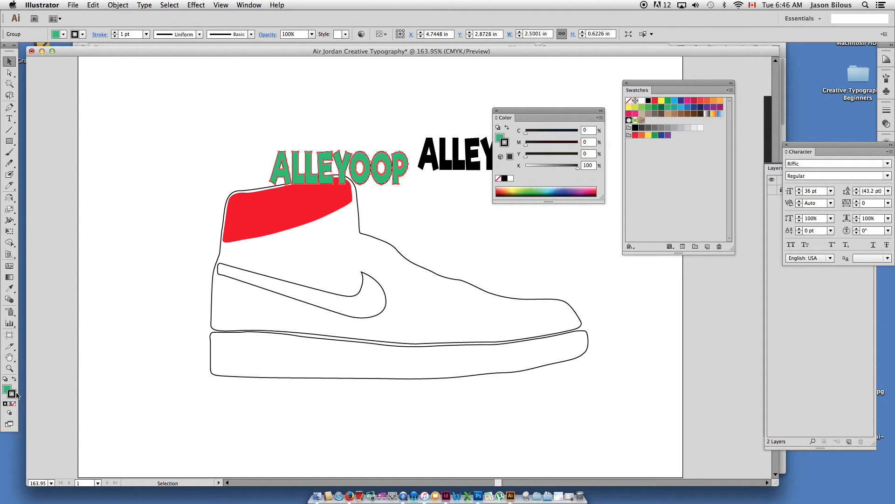
{"action": "left_click", "coordinate": [14, 403]}
Move the green ALLEYOOP down so it overlaps the upper part of the red collar shape.
{"action": "key", "text": "z"}
{"action": "left_click_drag", "start_coordinate": [202, 101], "coordinate": [418, 349]}
{"action": "left_click_drag", "start_coordinate": [448, 300], "coordinate": [245, 261]}
{"action": "left_click", "coordinate": [266, 244], "text": "alt+super"}
{"action": "left_click_drag", "start_coordinate": [292, 248], "coordinate": [229, 236]}
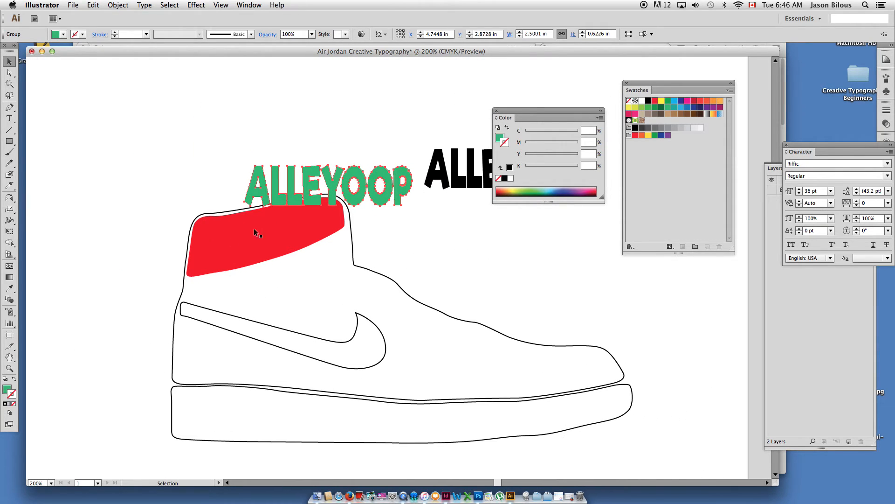
{"action": "left_click_drag", "start_coordinate": [286, 206], "coordinate": [266, 230]}
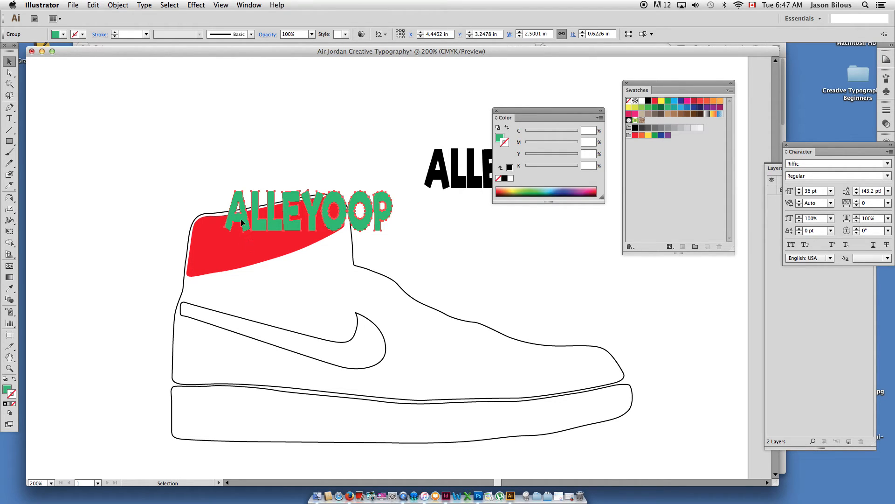
{"action": "left_click", "coordinate": [226, 261], "text": "shift"}
{"action": "left_click_drag", "start_coordinate": [229, 259], "coordinate": [172, 234]}
{"action": "key", "text": "super+z"}
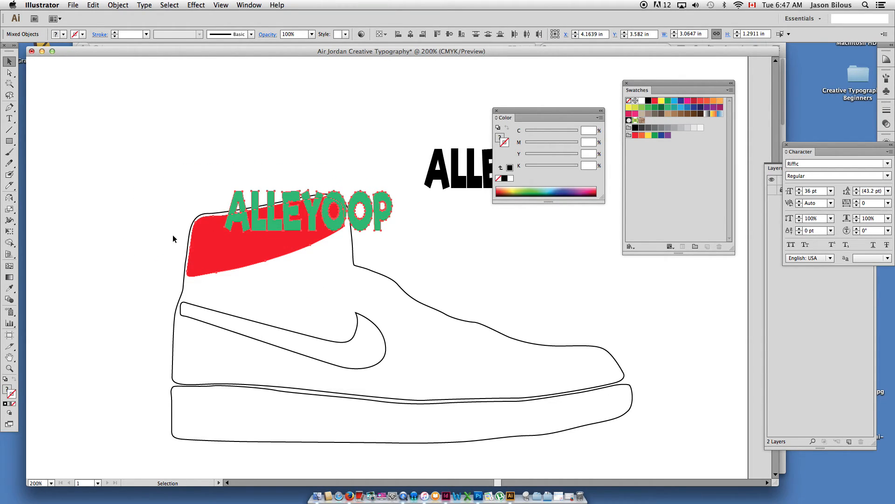
{"action": "left_click", "coordinate": [117, 5]}
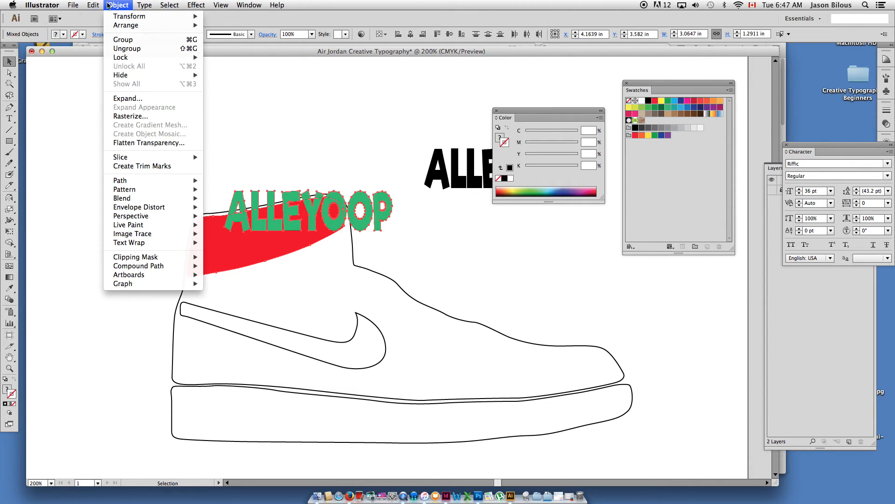
{"action": "mouse_move", "coordinate": [145, 208]}
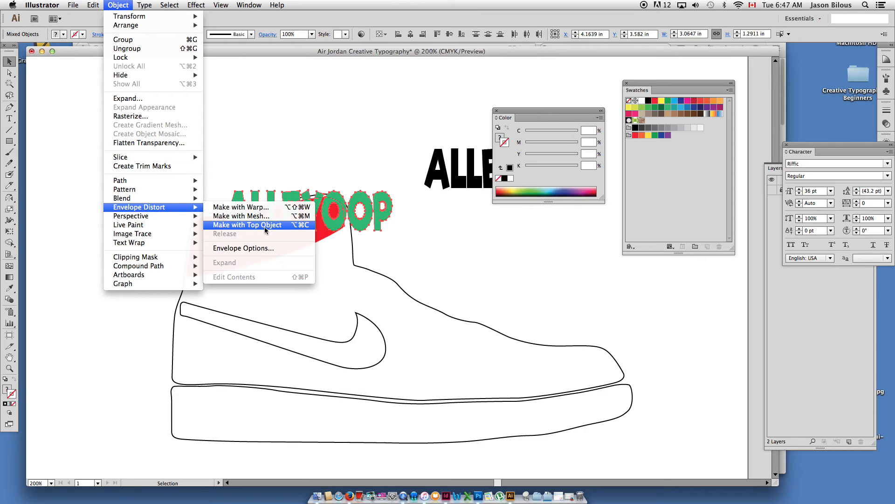
{"action": "left_click", "coordinate": [277, 225]}
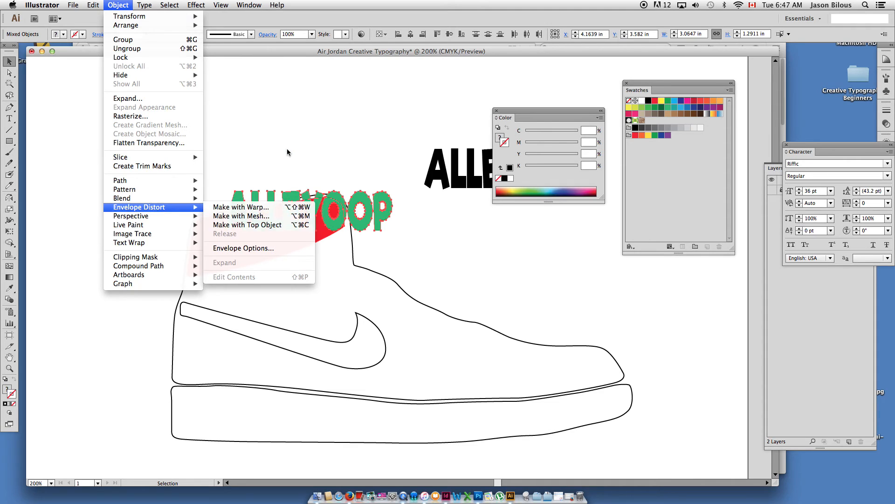
Bring the red collar shape to the front of the green ALLEYOOP.
{"action": "left_click", "coordinate": [257, 240]}
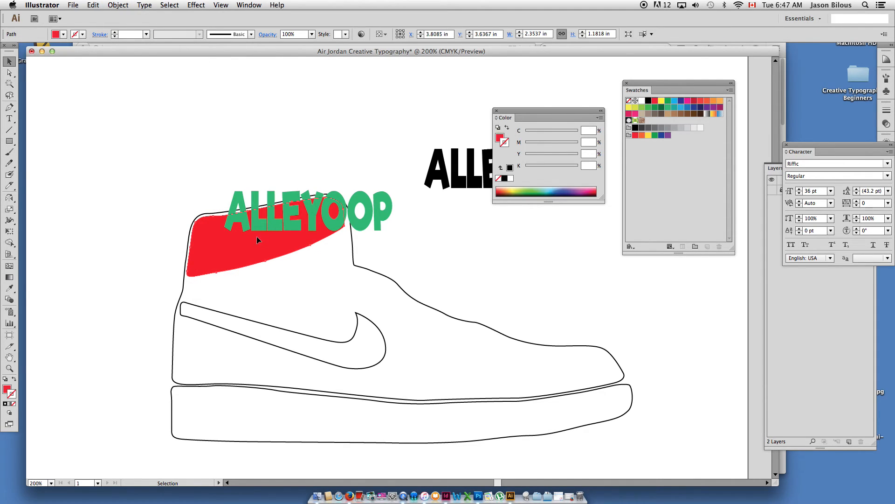
{"action": "key", "text": "super+shift+bracketright"}
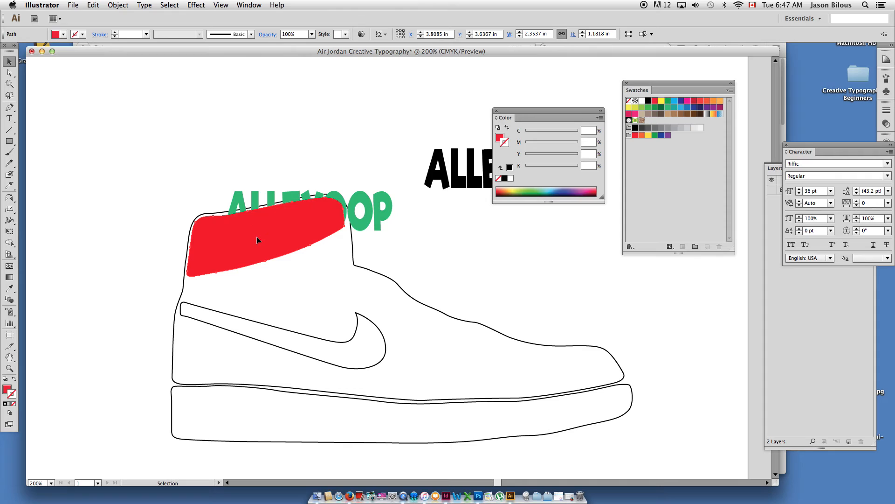
{"action": "left_click", "coordinate": [118, 4]}
{"action": "mouse_move", "coordinate": [196, 26]}
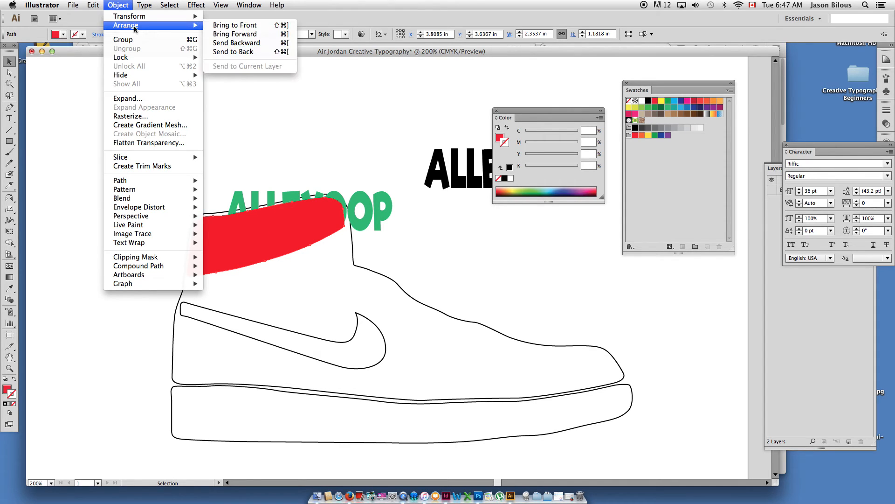
{"action": "left_click", "coordinate": [231, 25]}
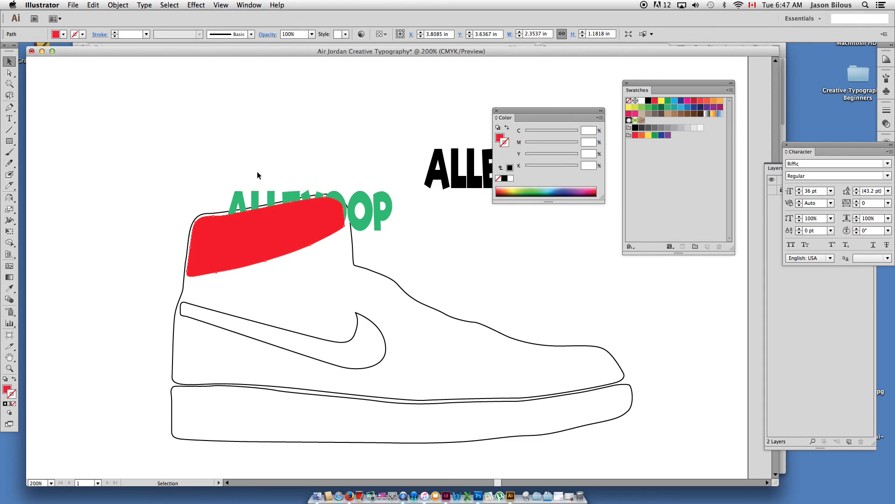
Select the green ALLEYOOP with the red collar shape and envelope-distort the word using the top object.
{"action": "left_click", "coordinate": [254, 200], "text": "shift"}
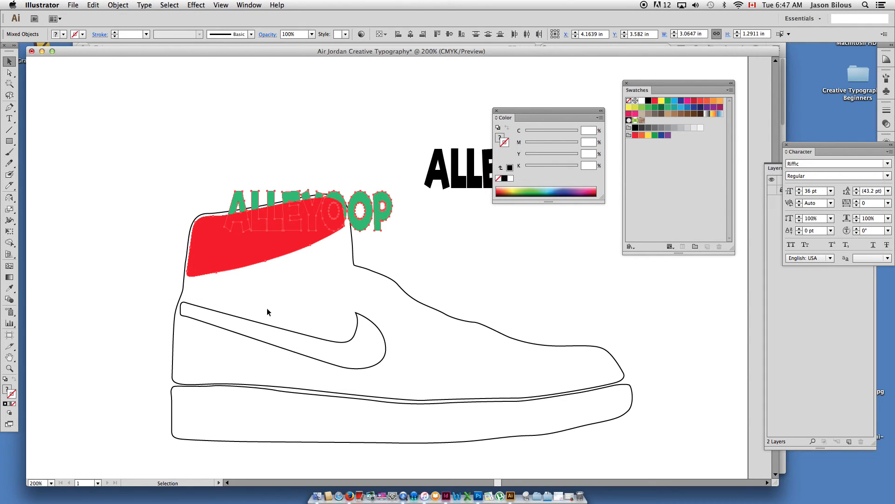
{"action": "left_click_drag", "start_coordinate": [248, 243], "coordinate": [178, 200]}
{"action": "key", "text": "super+z"}
{"action": "left_click", "coordinate": [118, 4]}
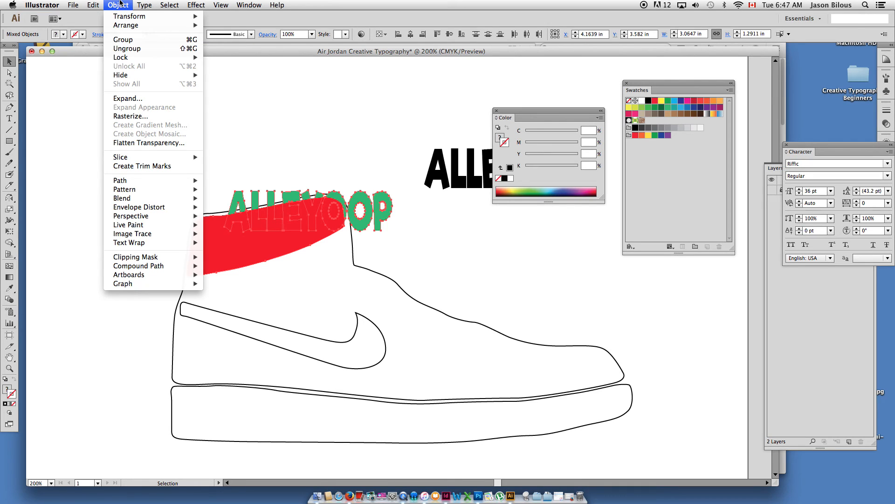
{"action": "mouse_move", "coordinate": [143, 3]}
{"action": "left_click", "coordinate": [118, 3]}
{"action": "left_click", "coordinate": [118, 4]}
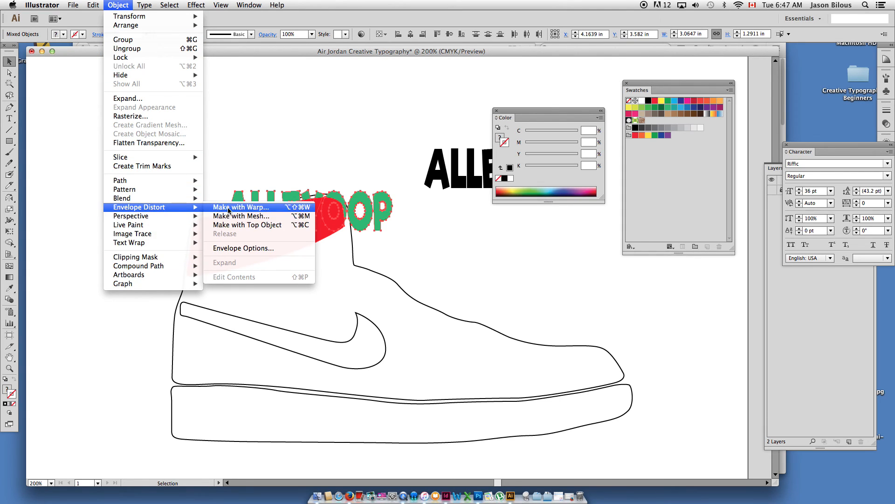
{"action": "left_click", "coordinate": [246, 226]}
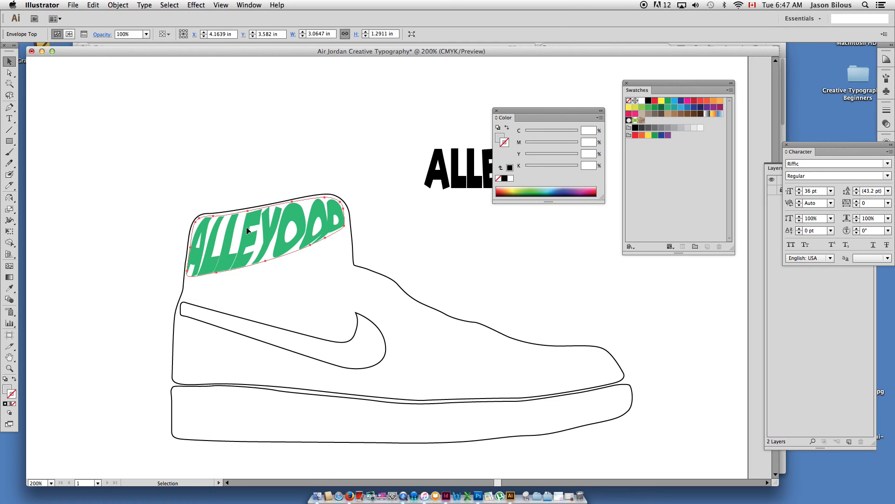
{"action": "left_click", "coordinate": [270, 129]}
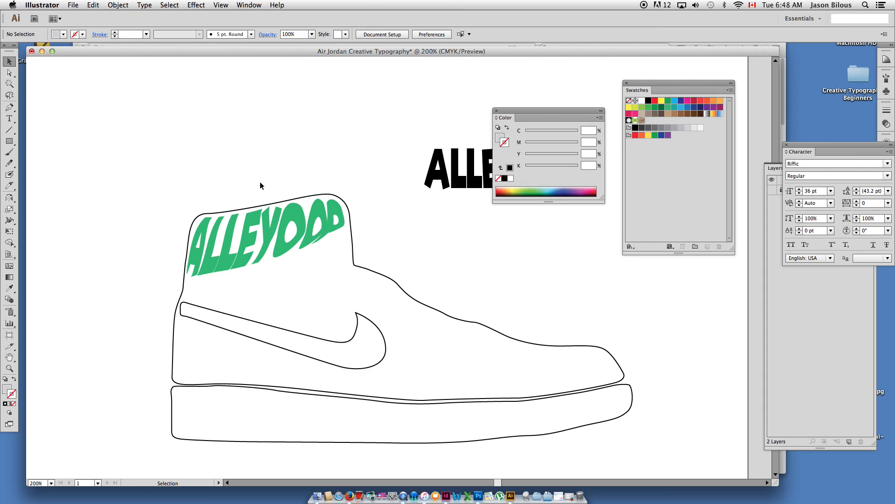
Undo the envelope distortion and move the green ALLEYOOP up above the red collar shape.
{"action": "key", "text": "a"}
{"action": "key", "text": "super+z"}
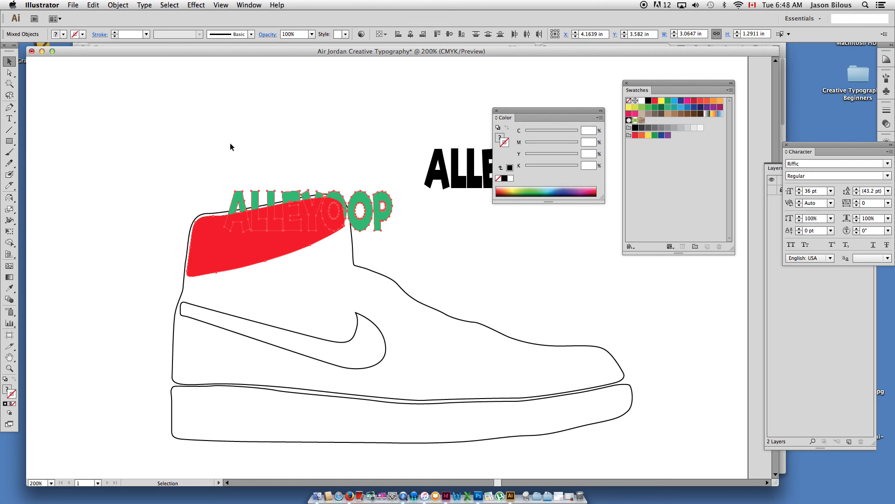
{"action": "left_click", "coordinate": [252, 191]}
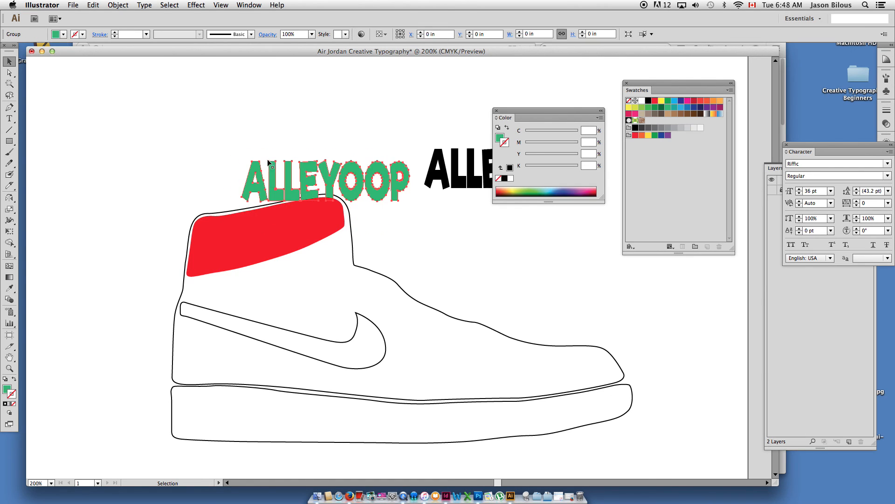